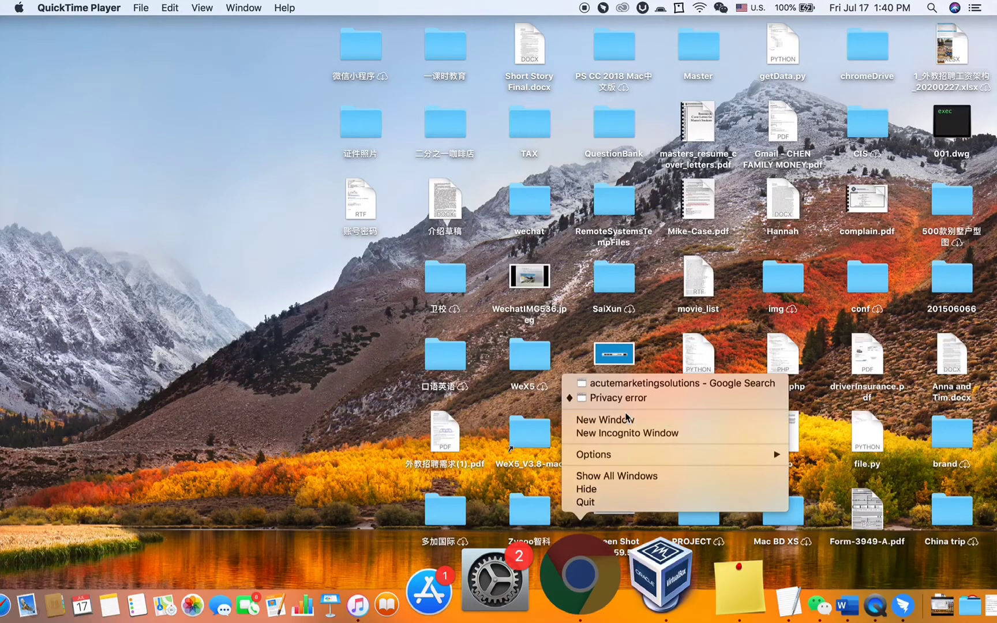
# Step: Open a new Chrome window and load the zycoo.com homepage
pyautogui.click(627, 421)
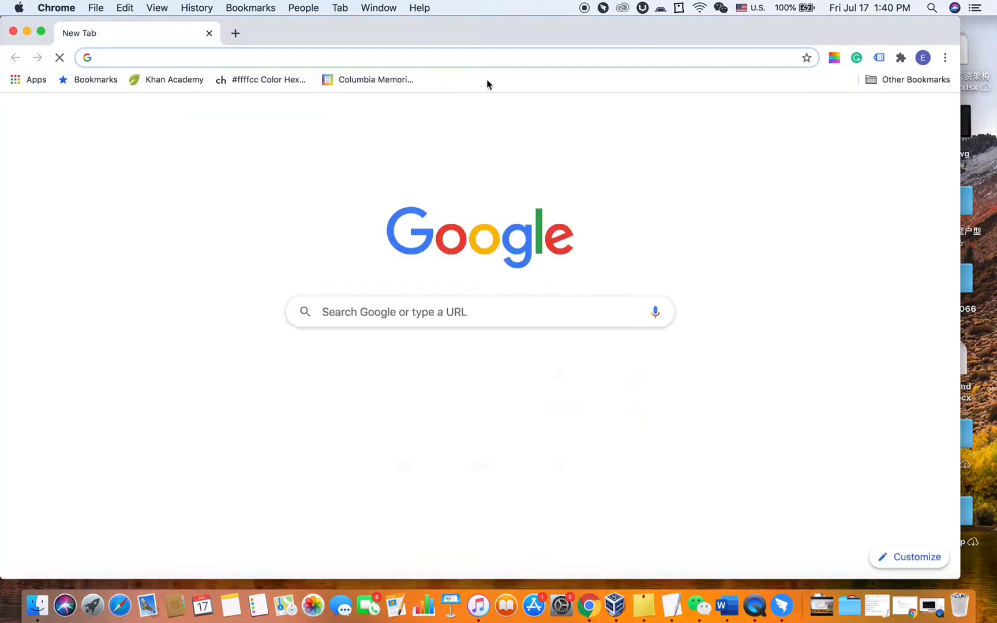
pyautogui.moveTo(548, 33); pyautogui.dragTo(579, 30)
pyautogui.write('zy')
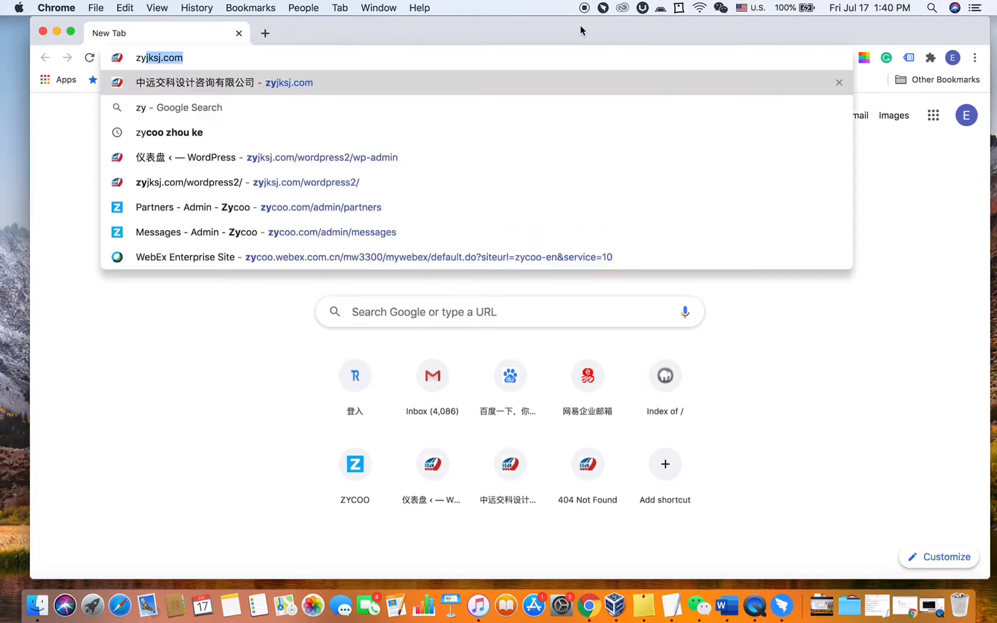
pyautogui.write('coo.c')
pyautogui.press('Return')
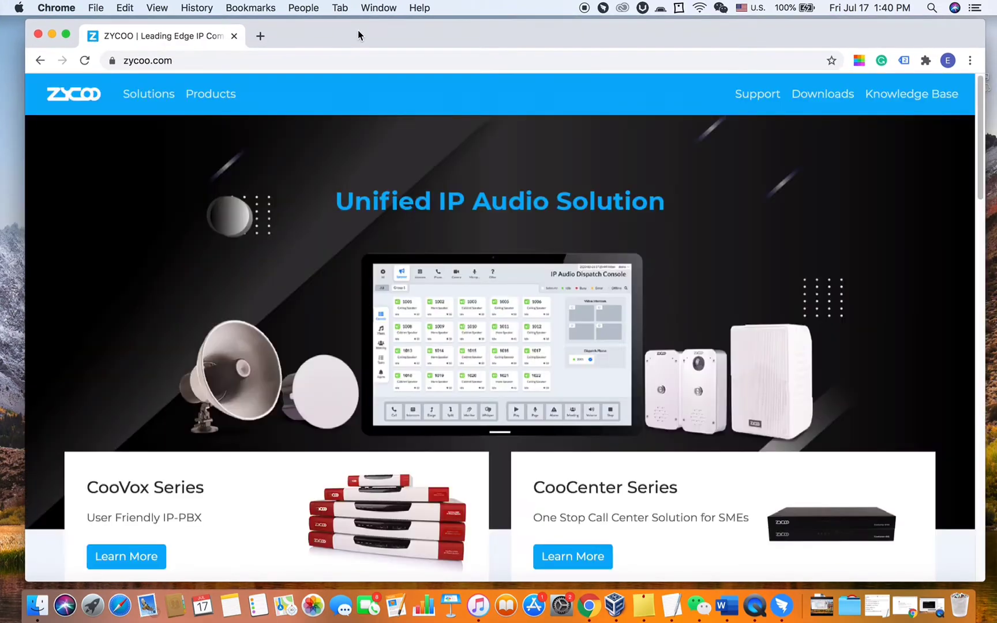
# Step: Go to ZYCOO Downloads and show the IP Audio Center files
pyautogui.click(822, 94)
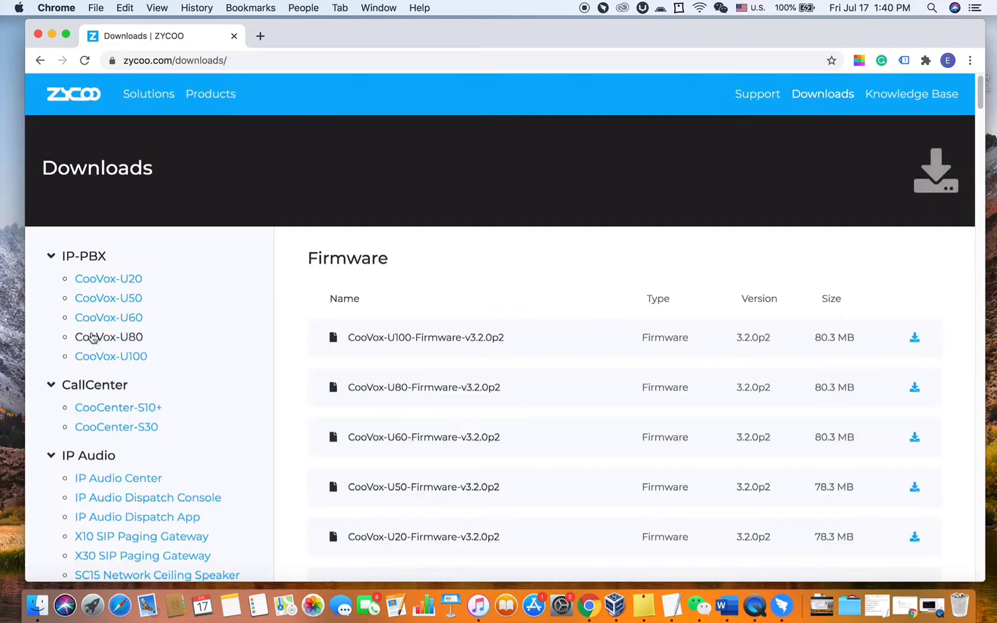
pyautogui.scroll(-3, 97, 324)
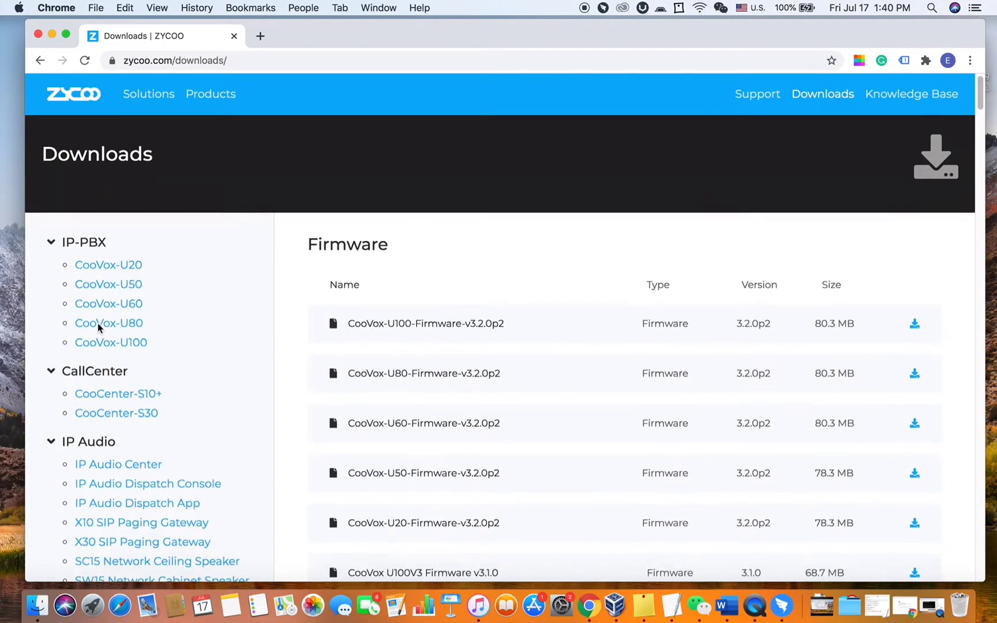
pyautogui.scroll(-3, 97, 324)
pyautogui.click(140, 403)
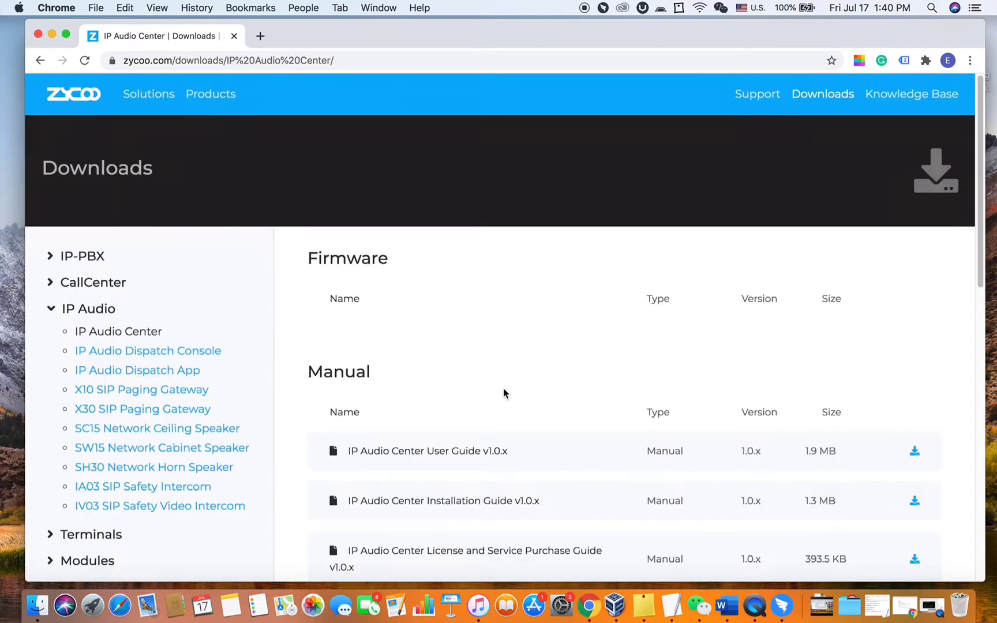
pyautogui.scroll(-3, 499, 382)
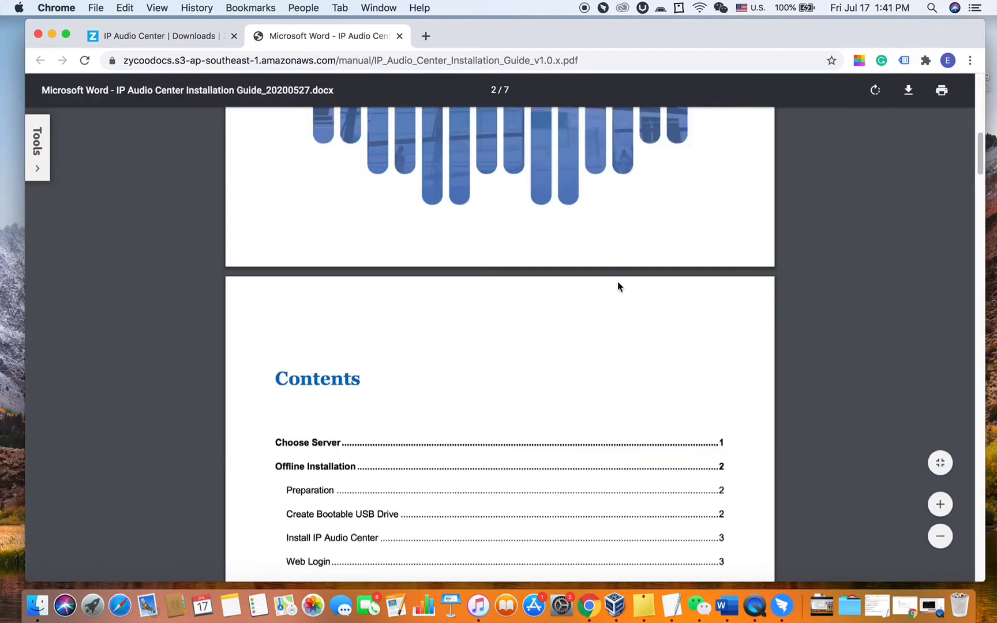
pyautogui.scroll(-8, 619, 286)
pyautogui.scroll(-5, 600, 292)
pyautogui.scroll(3, 595, 295)
pyautogui.scroll(-5, 595, 295)
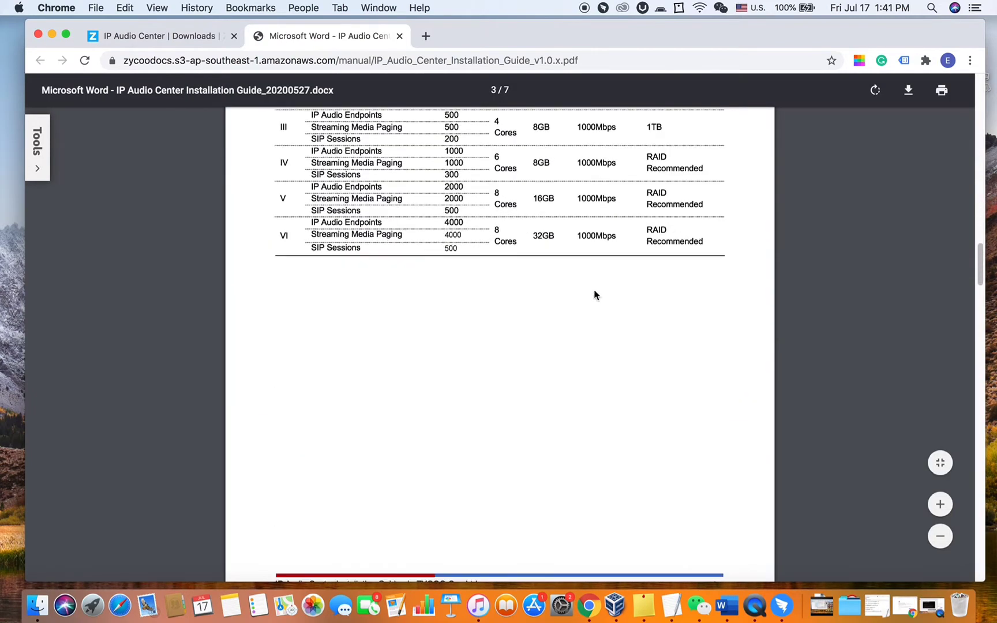
pyautogui.scroll(-5, 596, 295)
pyautogui.scroll(-5, 596, 295)
pyautogui.scroll(-2, 595, 295)
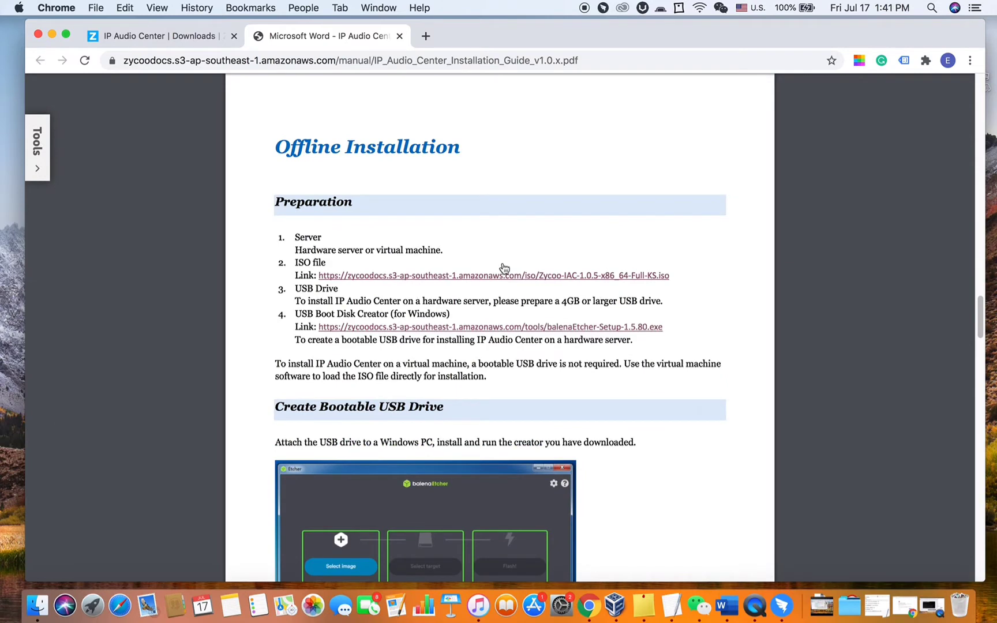
# Step: Open the guide's Offline Installation ISO link in a new tab to start downloading it
pyautogui.rightClick(400, 274)
pyautogui.click(437, 279)
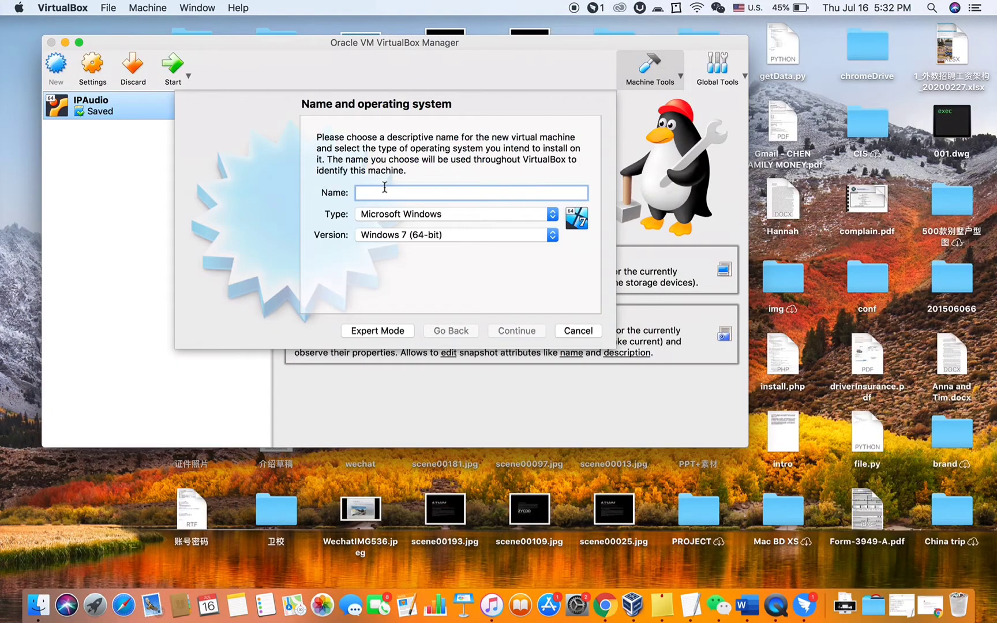
pyautogui.write('IPA')
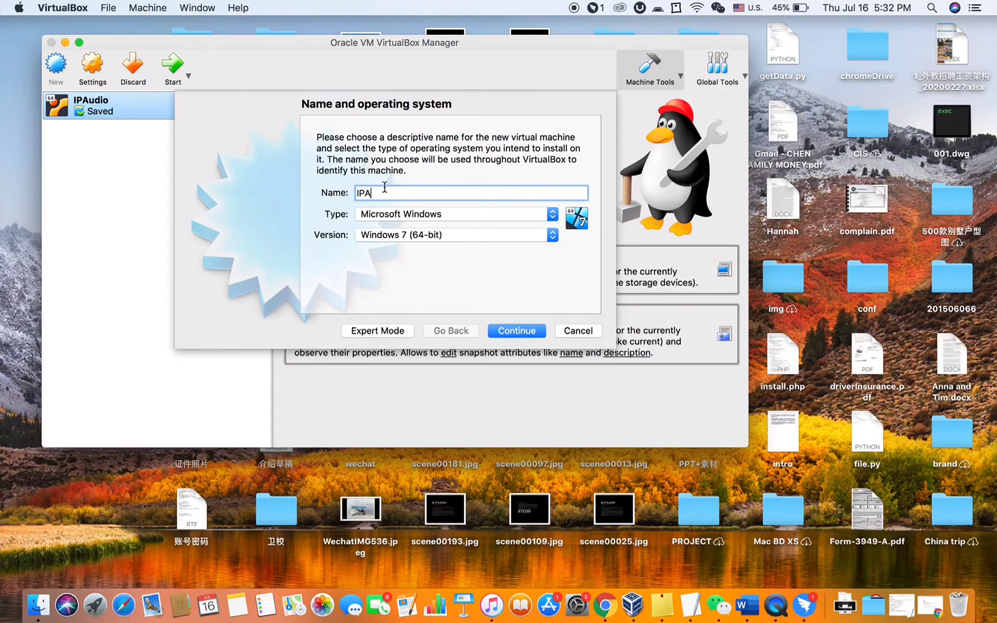
pyautogui.write('dioCenter')
# Step: Choose the Red Hat 64-bit Linux version and give the machine 1753 MB of memory
pyautogui.click(457, 235)
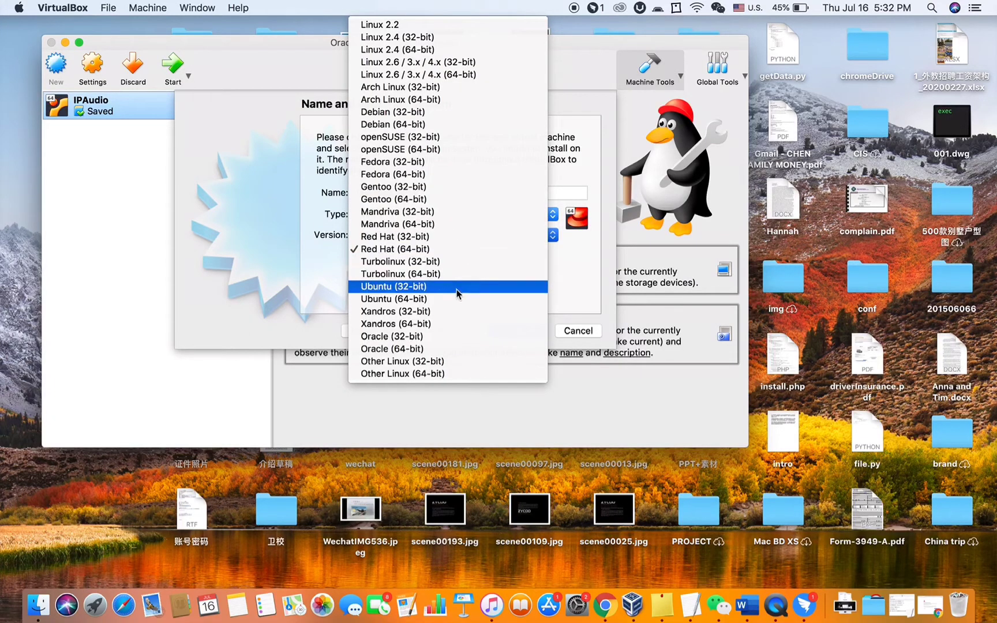
pyautogui.click(458, 299)
pyautogui.click(517, 330)
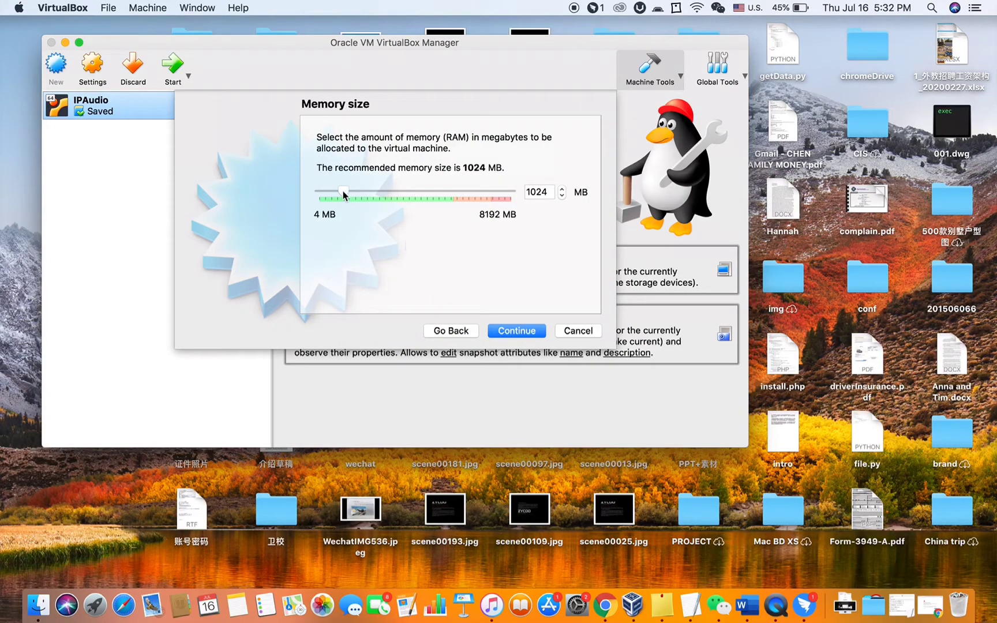
pyautogui.moveTo(345, 195); pyautogui.dragTo(364, 195)
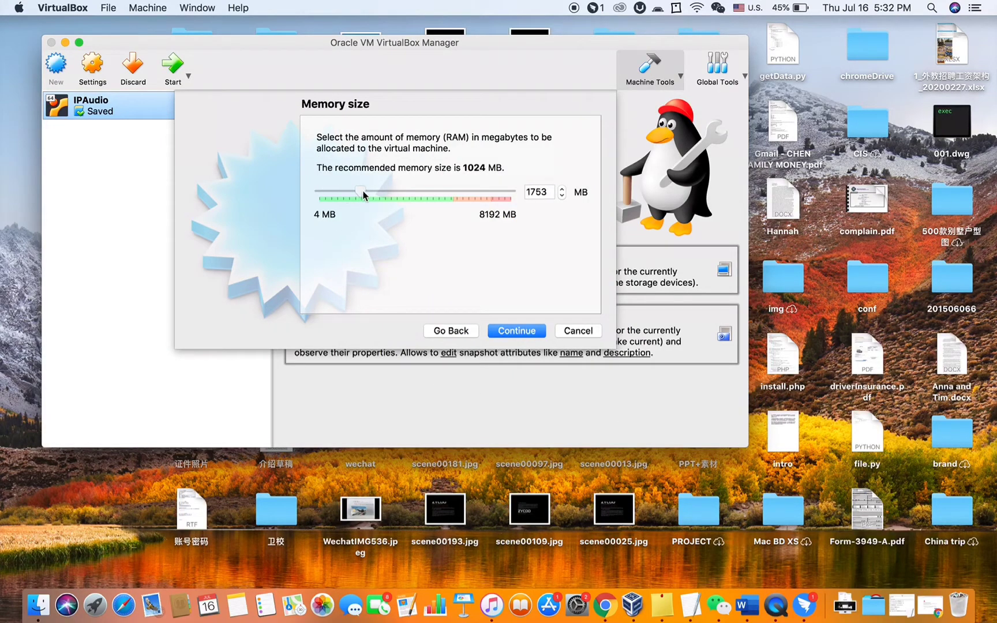
pyautogui.click(527, 333)
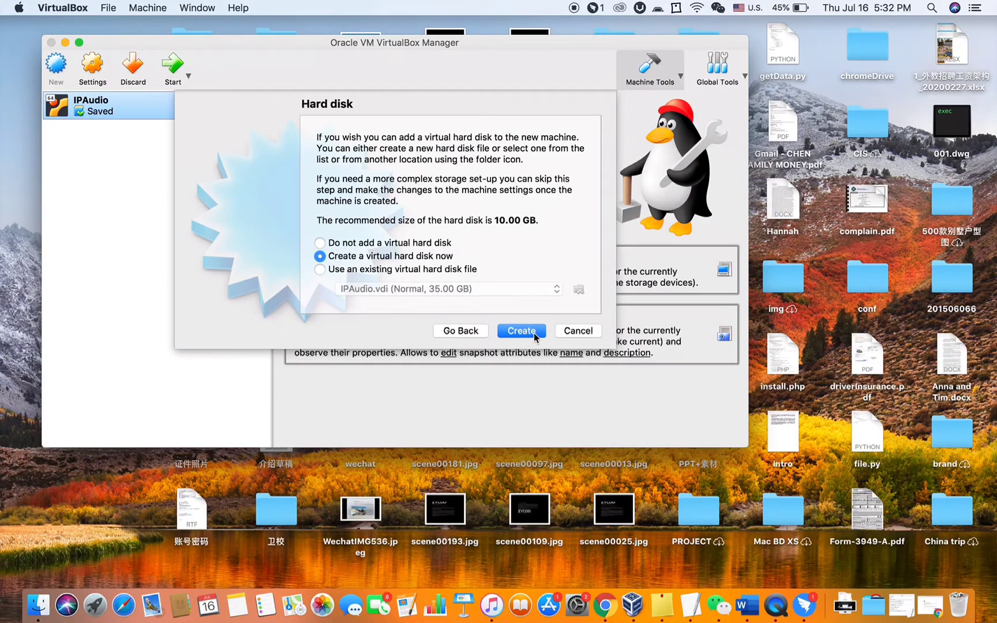
# Step: Create a dynamically allocated virtual hard disk with a 30 GB size
pyautogui.click(522, 330)
pyautogui.click(551, 385)
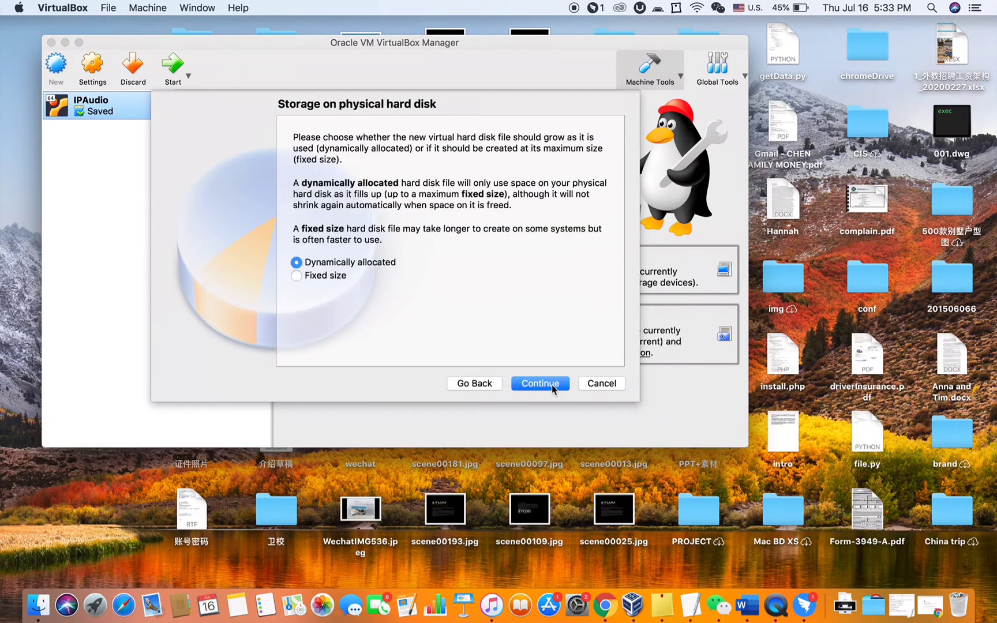
pyautogui.click(552, 385)
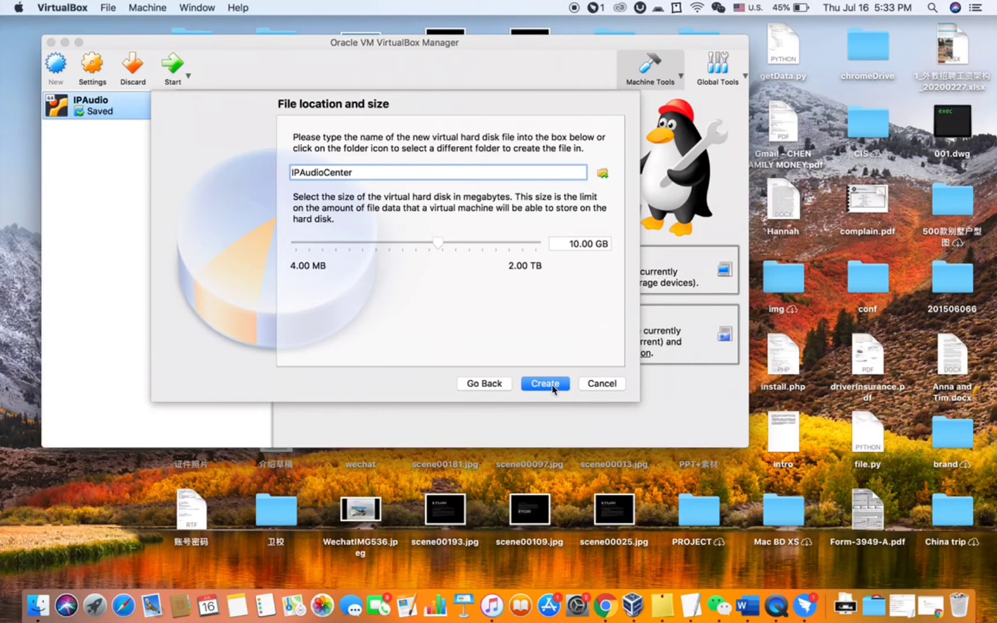
pyautogui.click(579, 244)
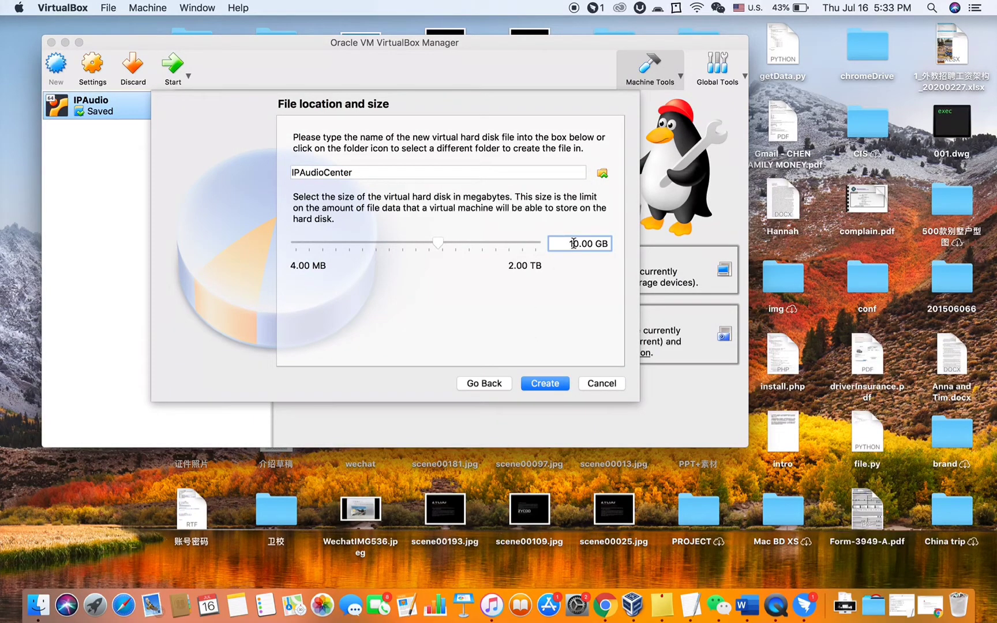
pyautogui.press('BackSpace')
pyautogui.write('3')
pyautogui.click(549, 384)
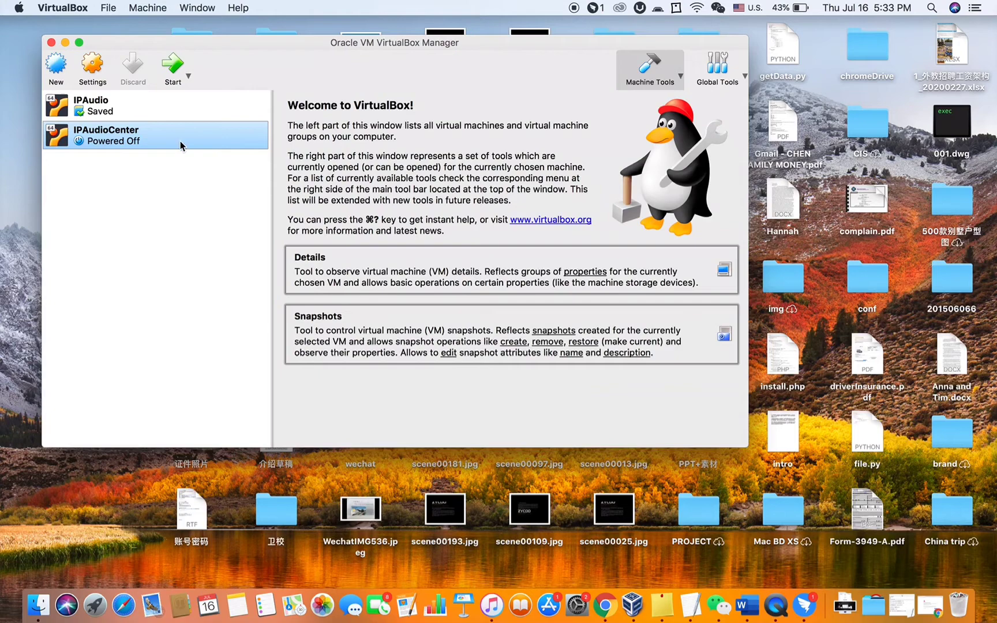
# Step: Start IPAudioCenter from Zycoo-IAC-1.0.5-x86_64-Full-KS.iso and move its window toward the top
pyautogui.click(173, 68)
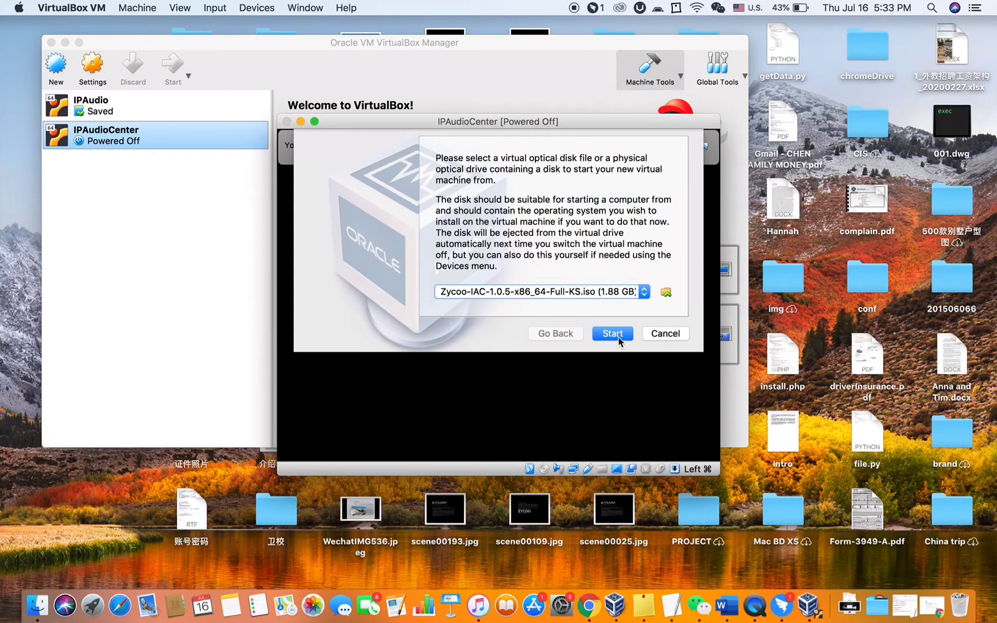
pyautogui.click(614, 334)
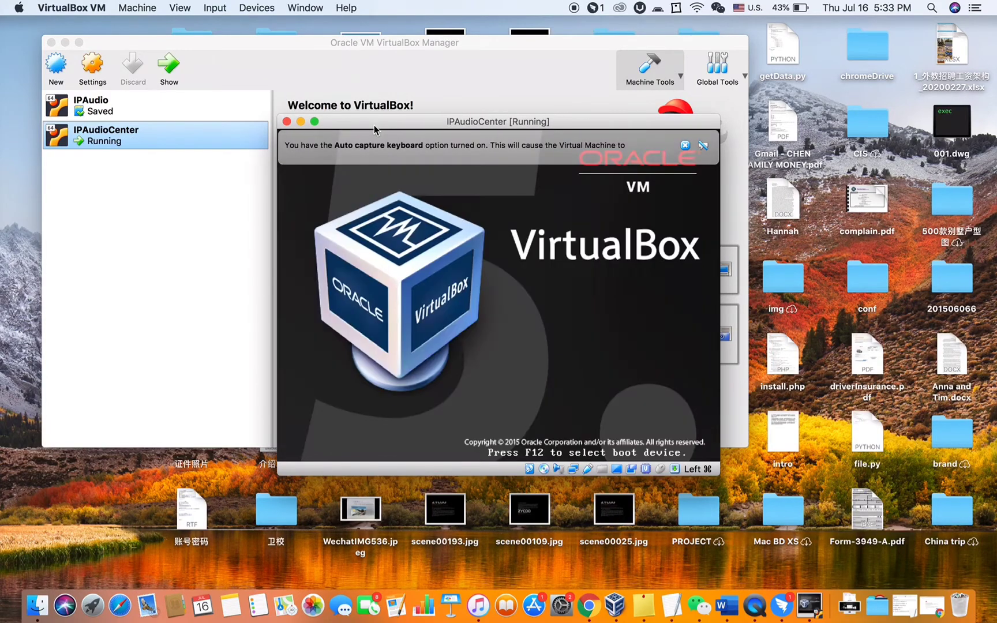
pyautogui.moveTo(376, 123); pyautogui.dragTo(282, 26)
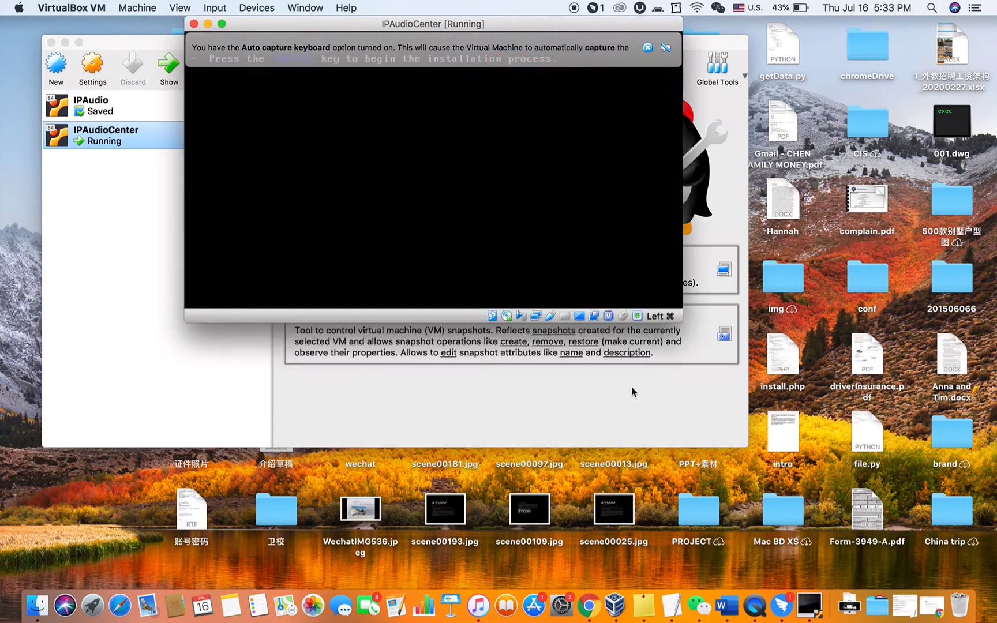
# Step: Switch the machine window to scaled mode and enlarge it
pyautogui.moveTo(626, 371); pyautogui.dragTo(904, 538)
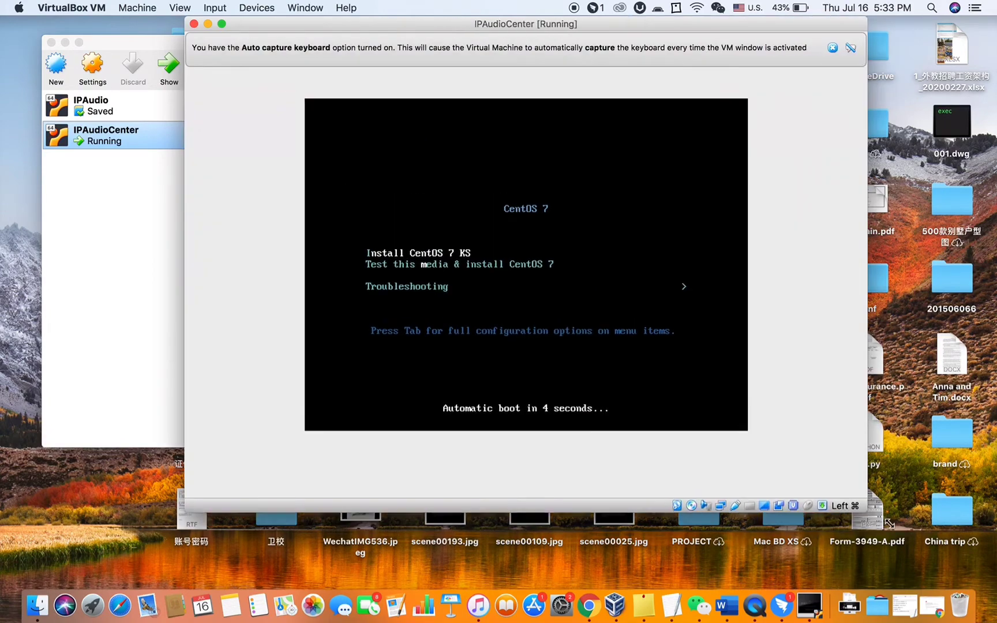
pyautogui.click(179, 8)
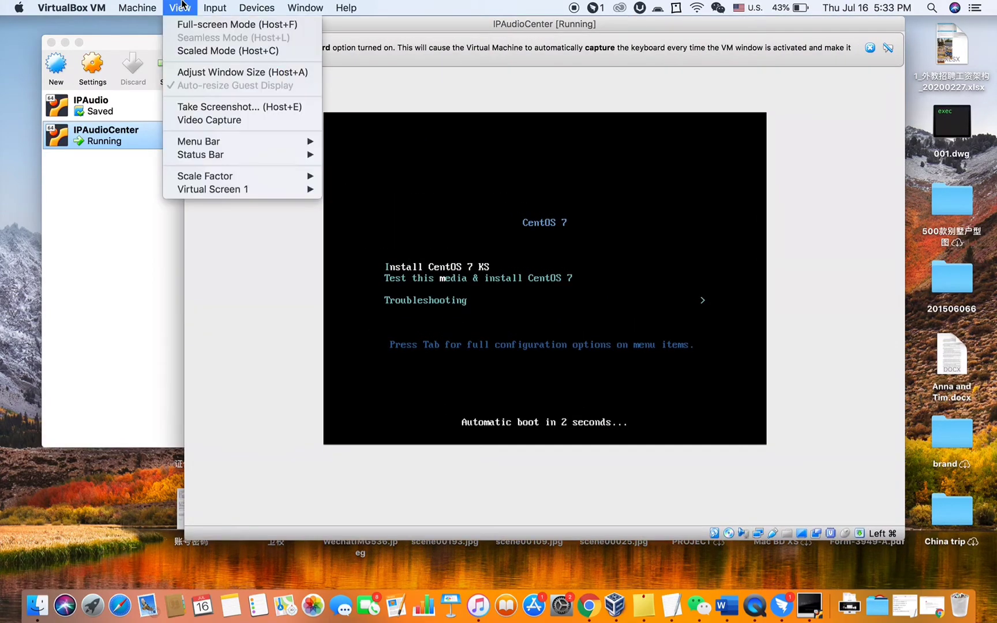
pyautogui.click(214, 41)
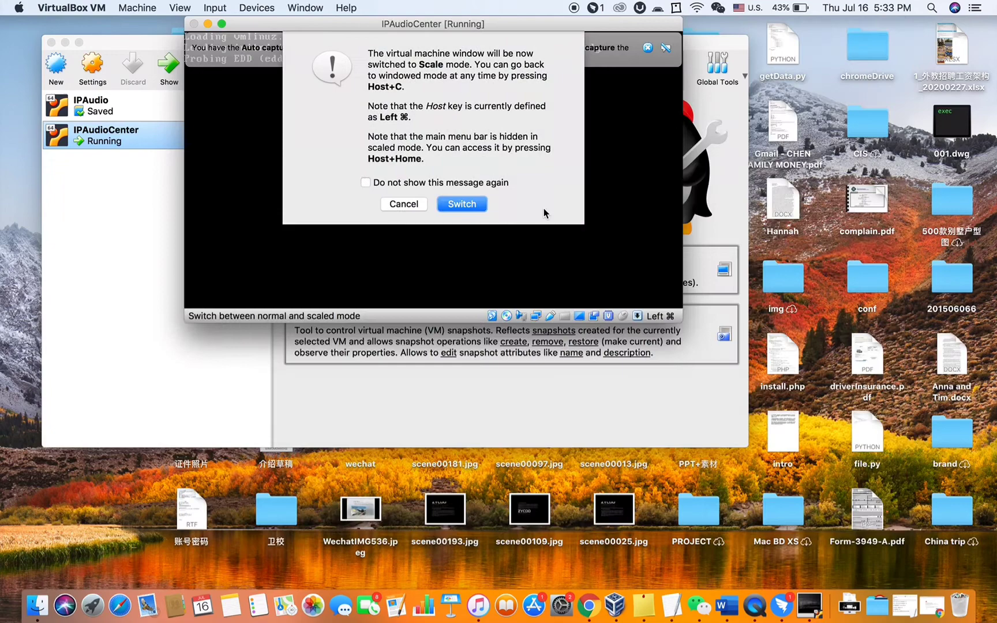
pyautogui.click(460, 204)
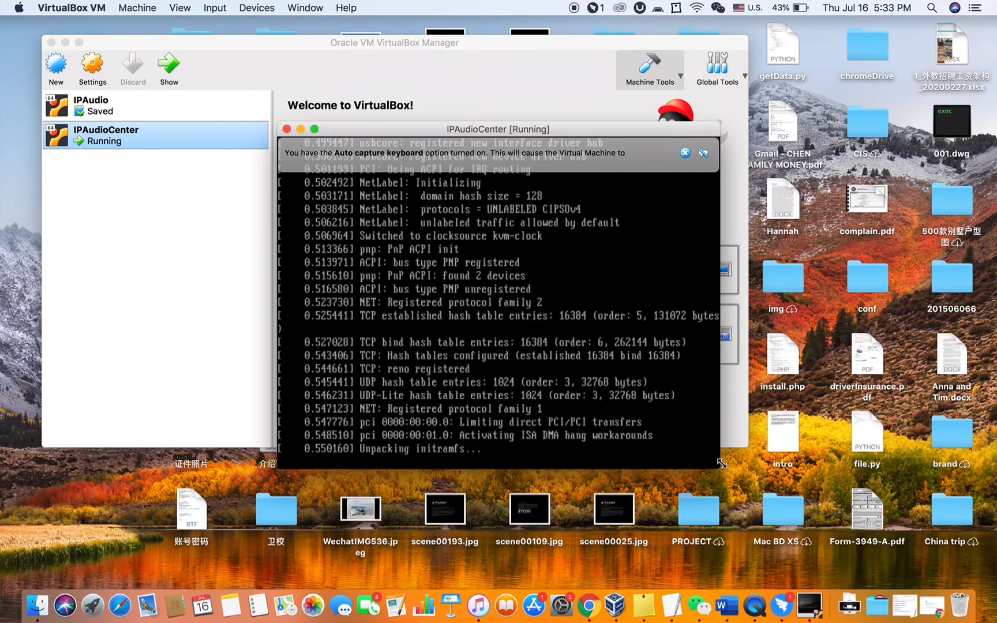
pyautogui.moveTo(795, 491); pyautogui.dragTo(896, 569)
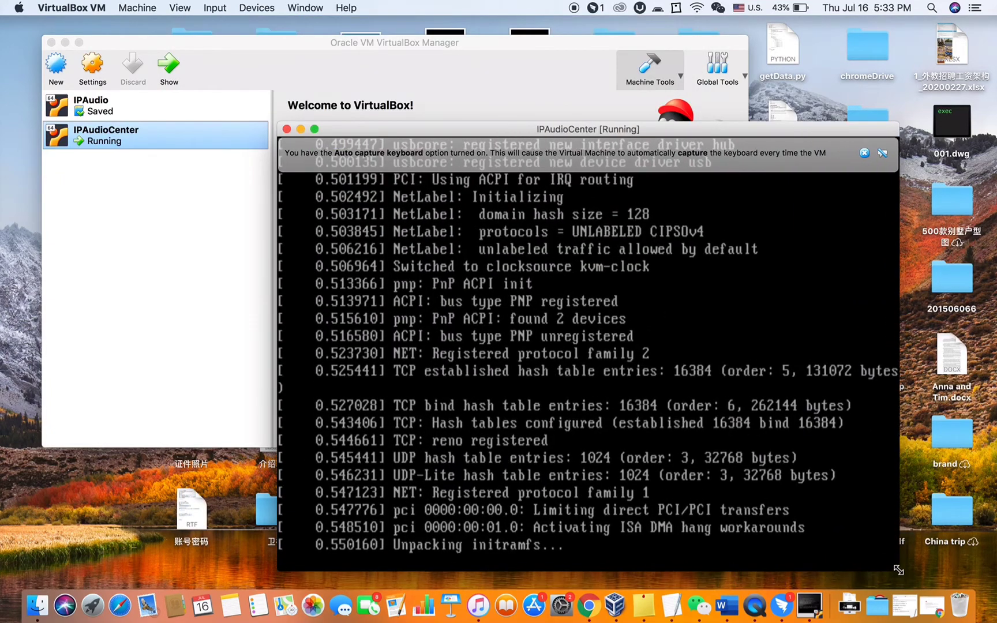
pyautogui.moveTo(278, 124); pyautogui.dragTo(163, 27)
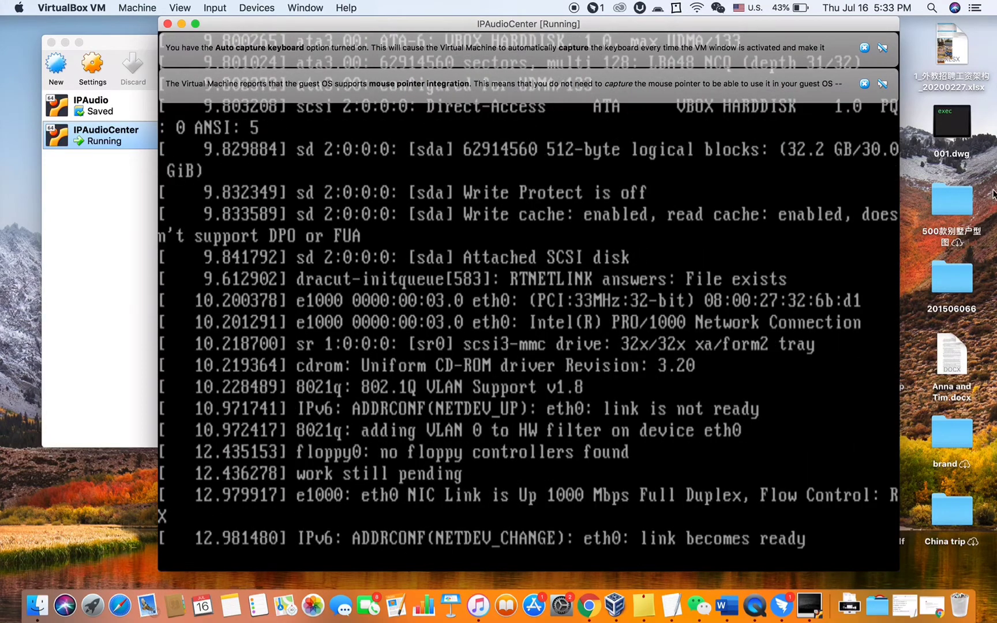
# Step: Dismiss the keyboard capture and pointer integration notices and widen the display slightly
pyautogui.click(867, 84)
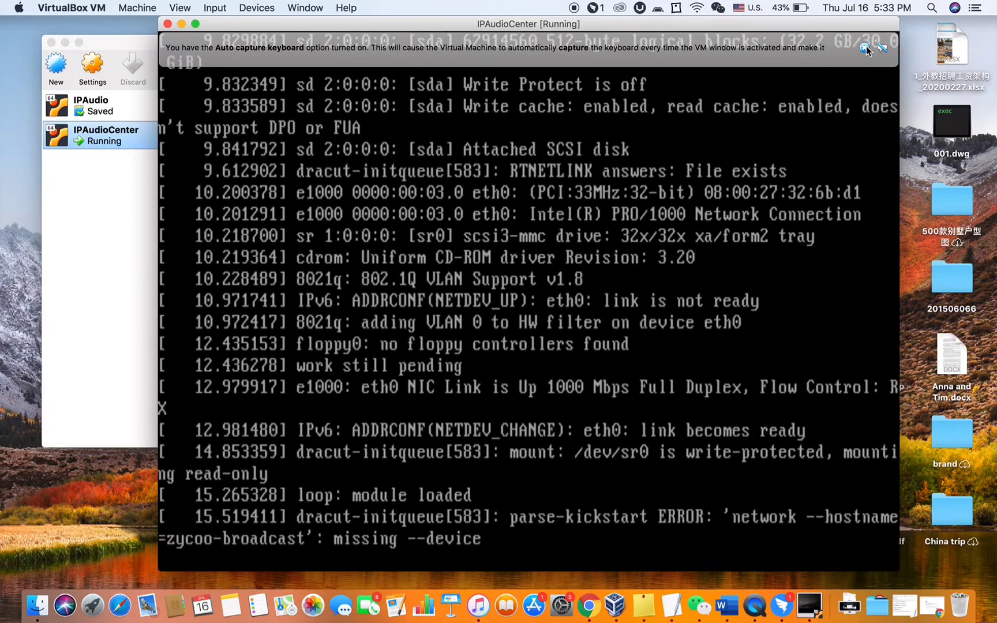
pyautogui.click(866, 47)
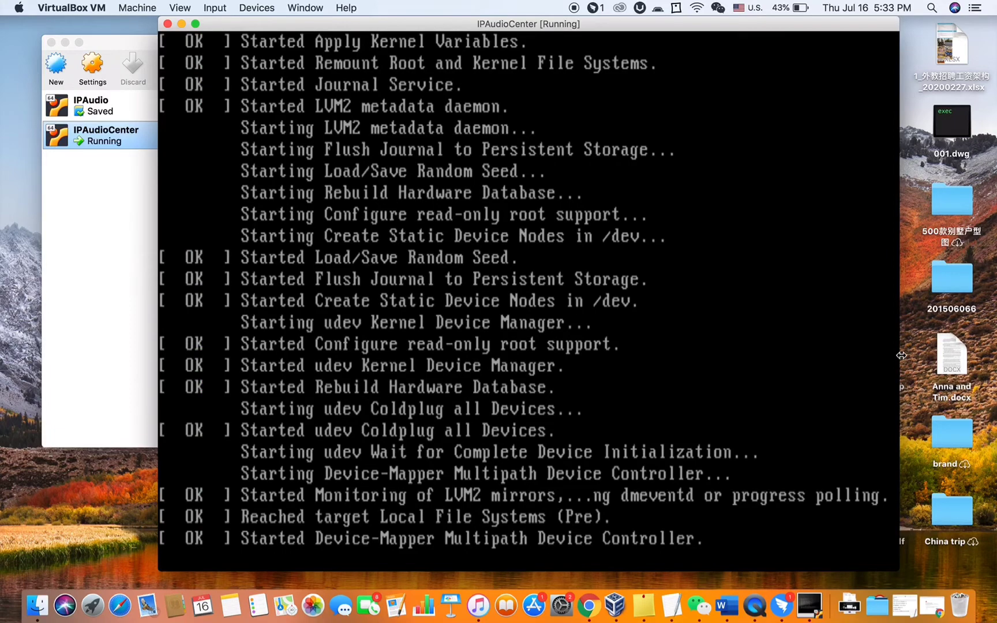
pyautogui.moveTo(957, 354); pyautogui.dragTo(966, 359)
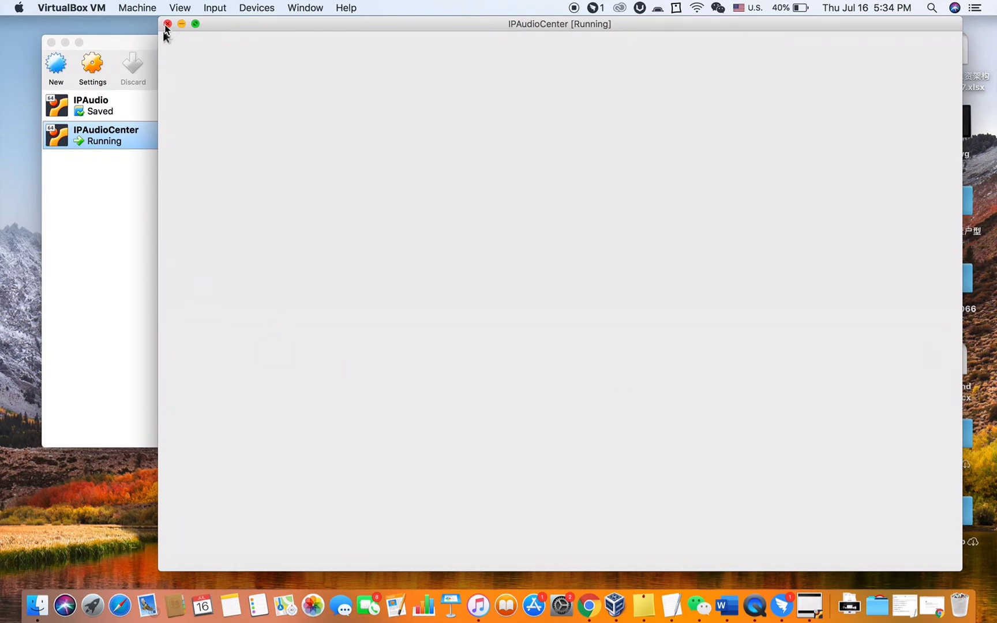
# Step: Attach Adapter 1 as Bridged Adapter (en0: Wi-Fi), save, and return to the VM window
pyautogui.click(101, 191)
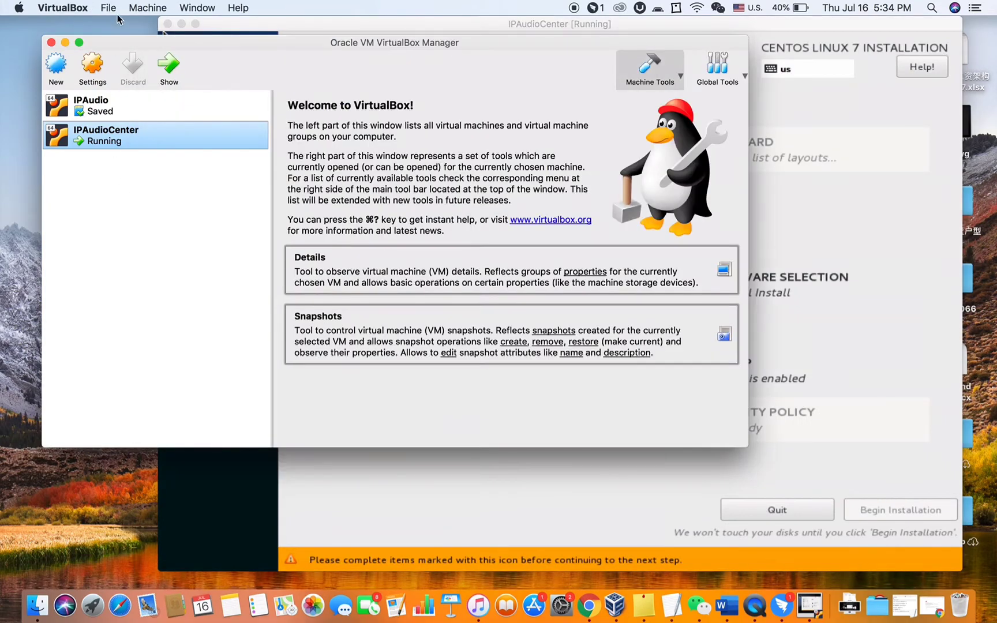
pyautogui.click(88, 69)
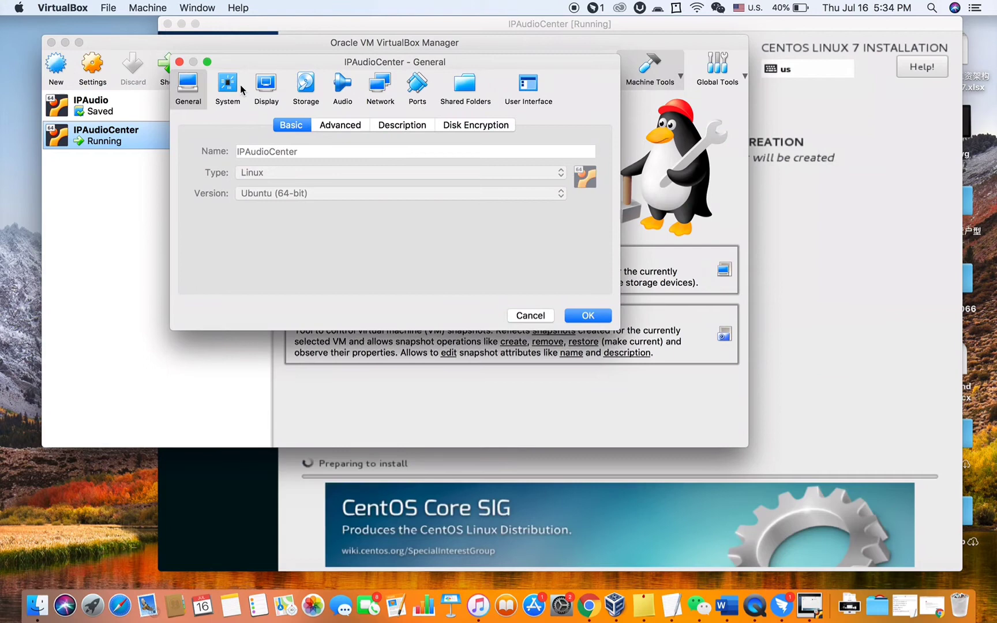
pyautogui.click(380, 86)
pyautogui.click(363, 173)
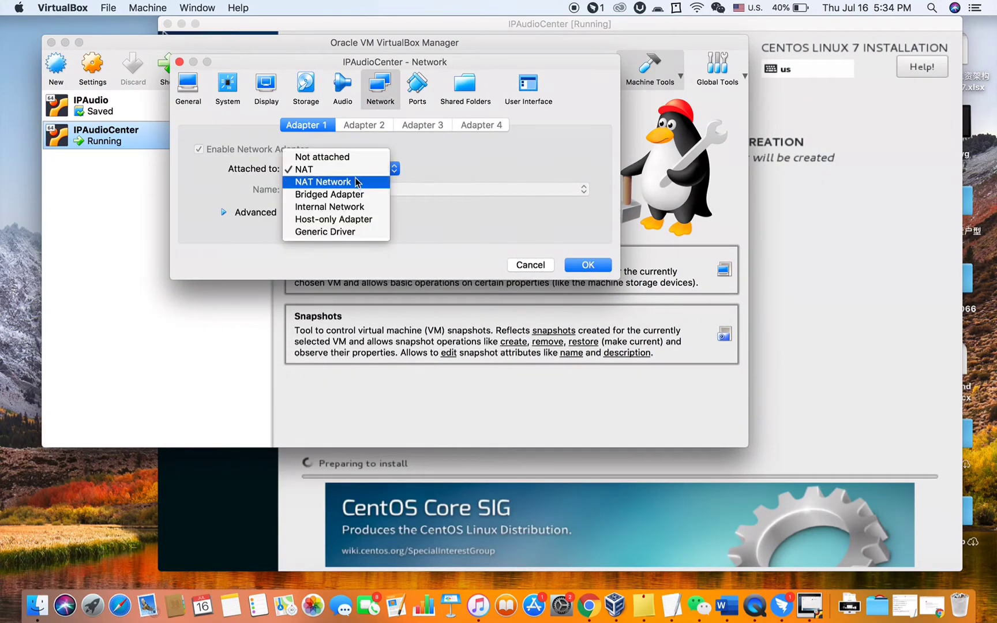
pyautogui.click(329, 194)
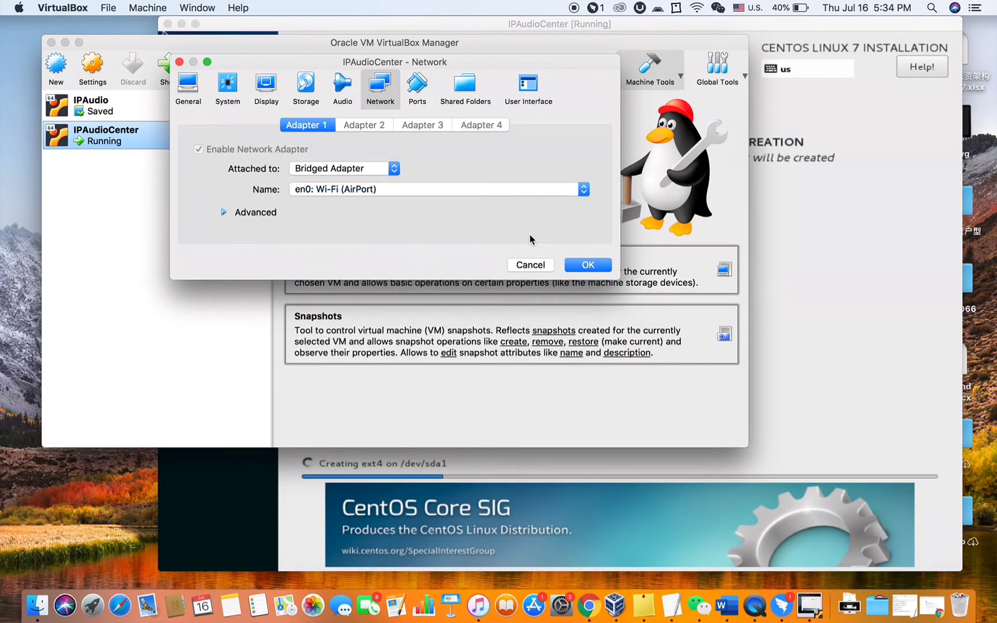
pyautogui.click(588, 265)
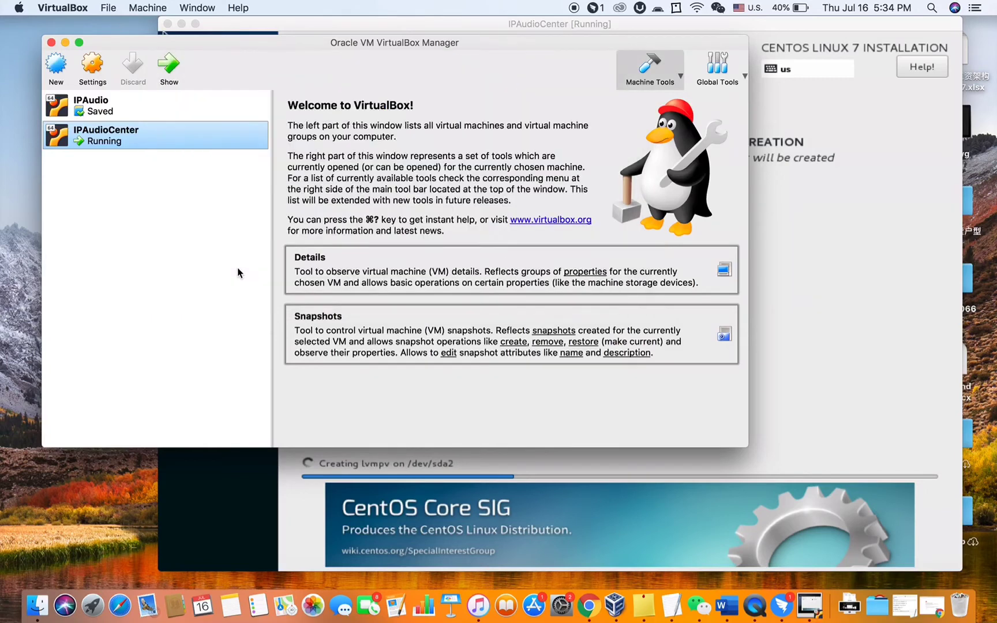
pyautogui.click(211, 468)
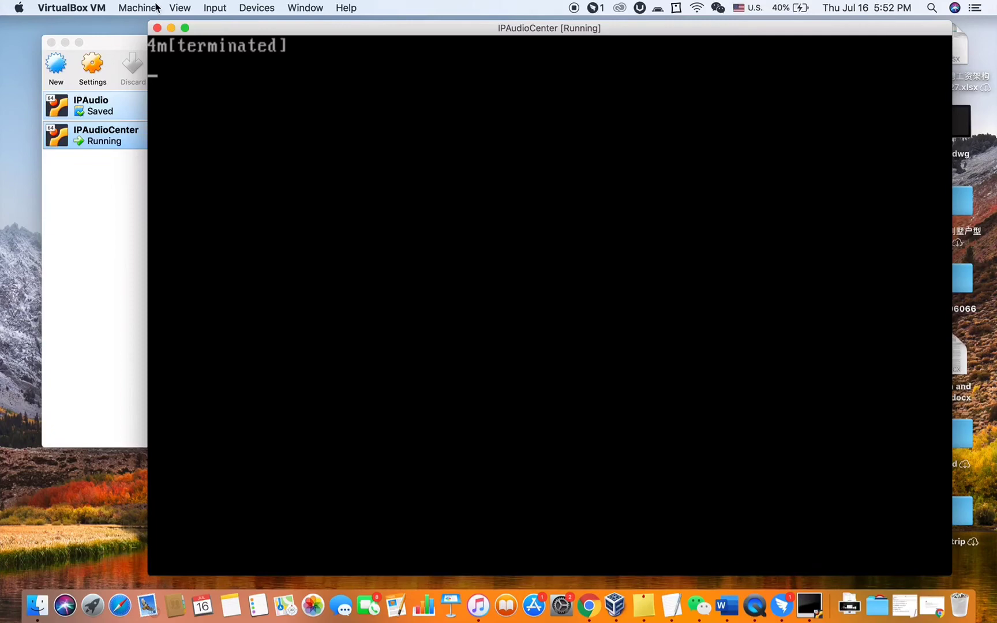
# Step: Switch the machine window to scaled display mode
pyautogui.click(181, 8)
pyautogui.click(197, 51)
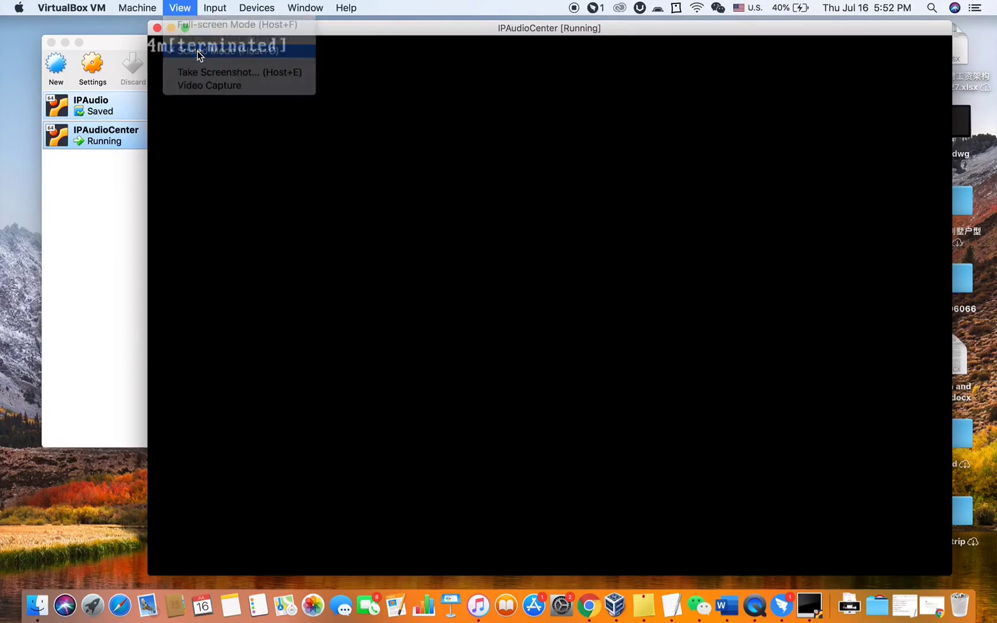
pyautogui.click(180, 8)
pyautogui.click(461, 376)
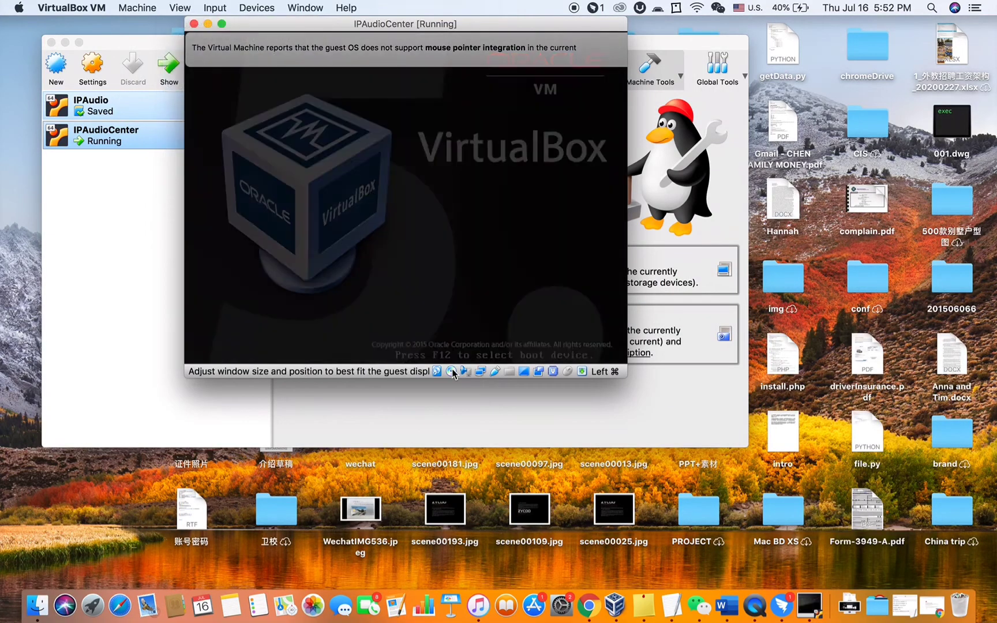
# Step: Force-unmount the installer disc from the optical drive and reset the machine
pyautogui.rightClick(452, 372)
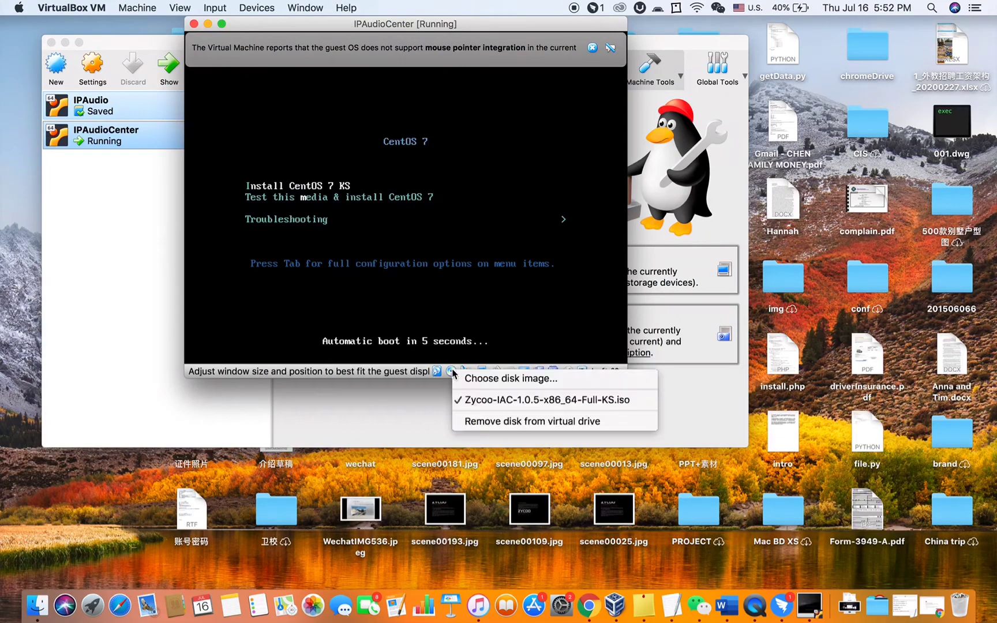
pyautogui.click(470, 399)
pyautogui.click(434, 188)
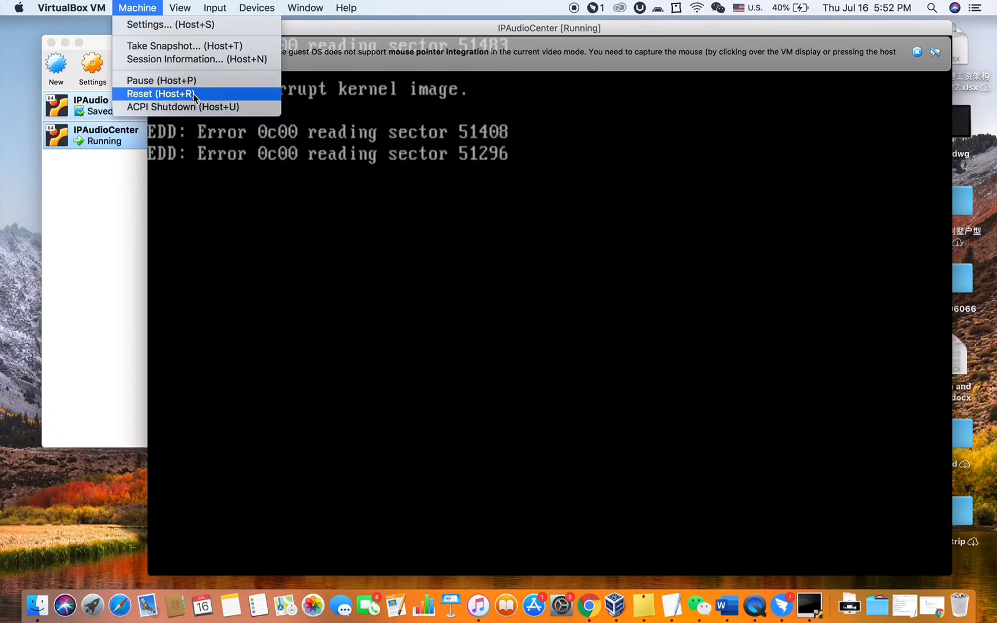
pyautogui.click(195, 95)
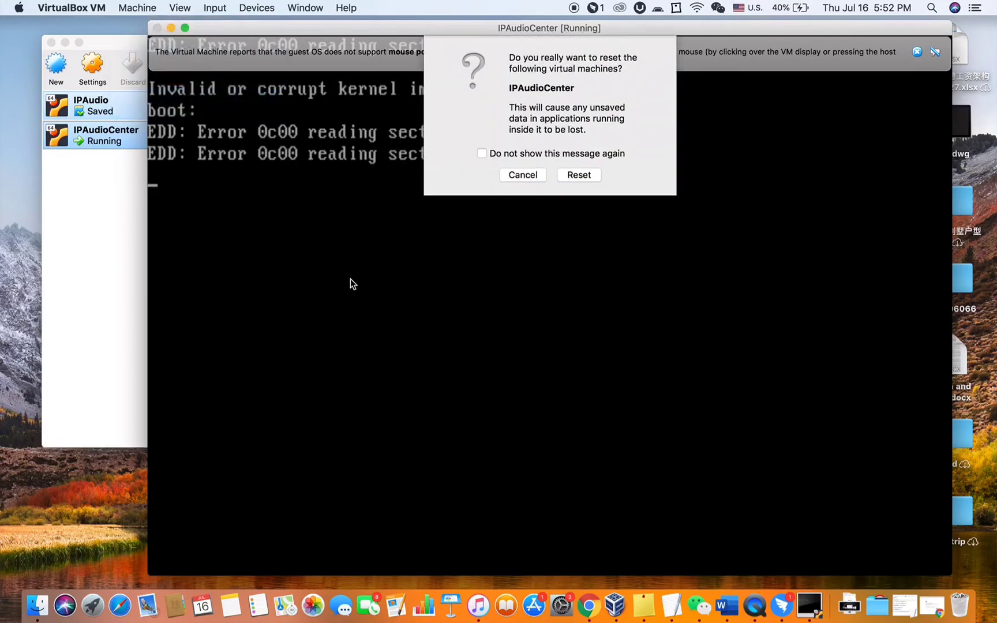
pyautogui.click(579, 162)
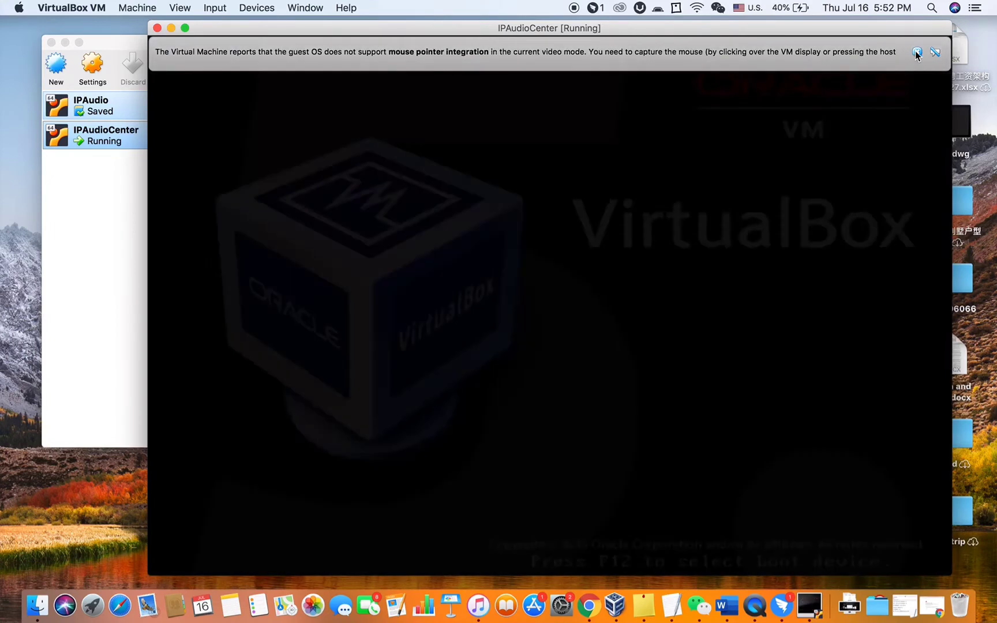
# Step: Dismiss the mouse notice, log in as root, and shift the window left
pyautogui.click(918, 52)
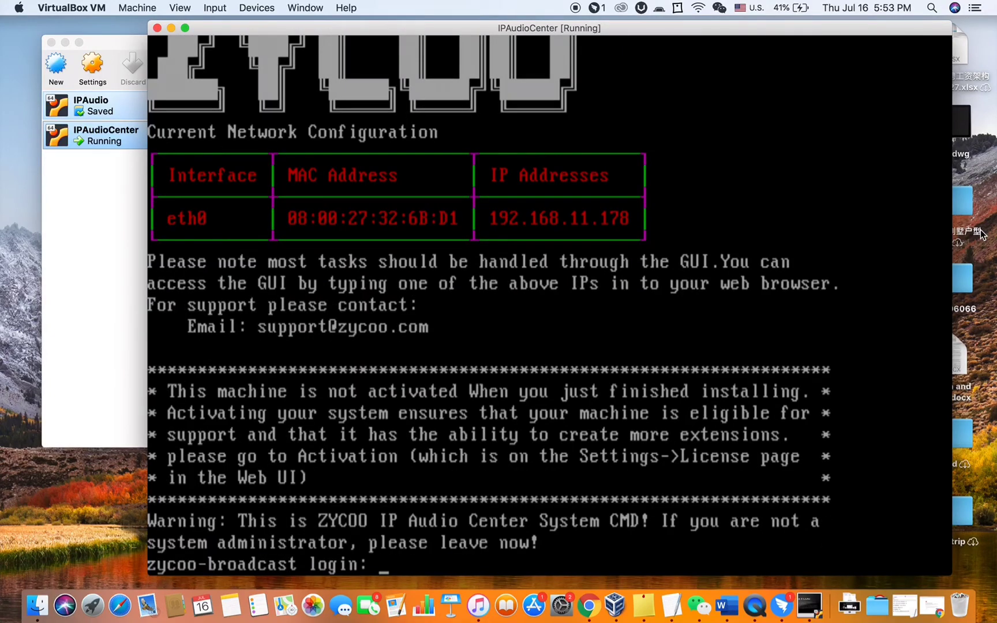
pyautogui.write('root')
pyautogui.press('Return')
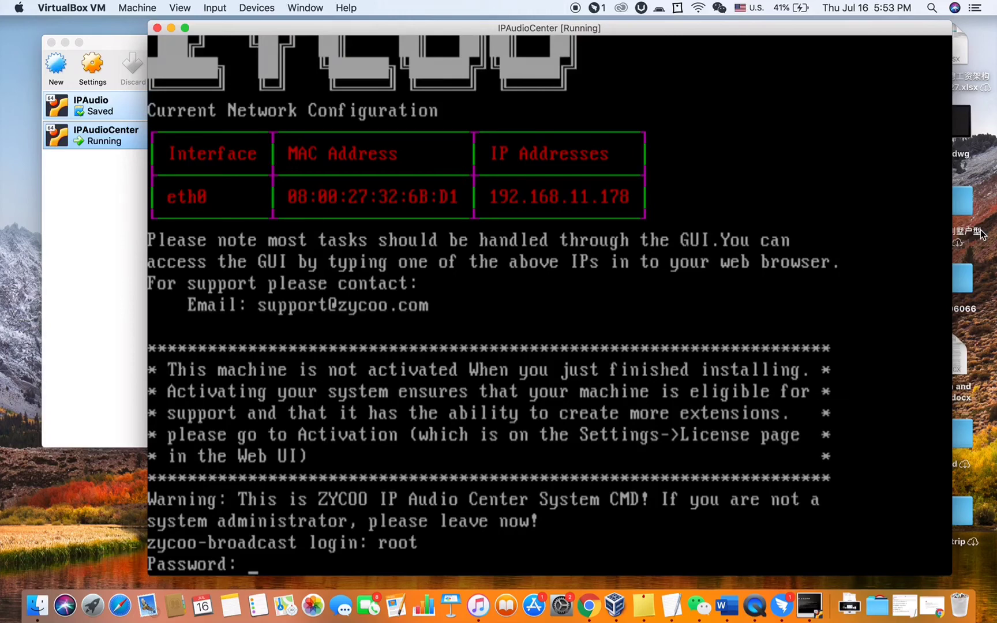
pyautogui.press('Return')
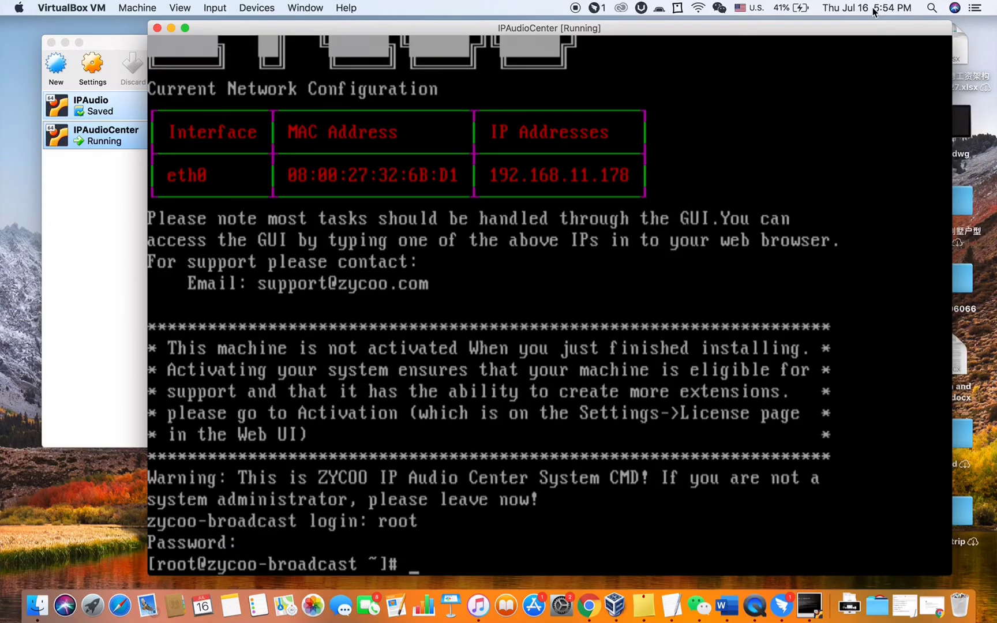
pyautogui.moveTo(888, 32); pyautogui.dragTo(742, 31)
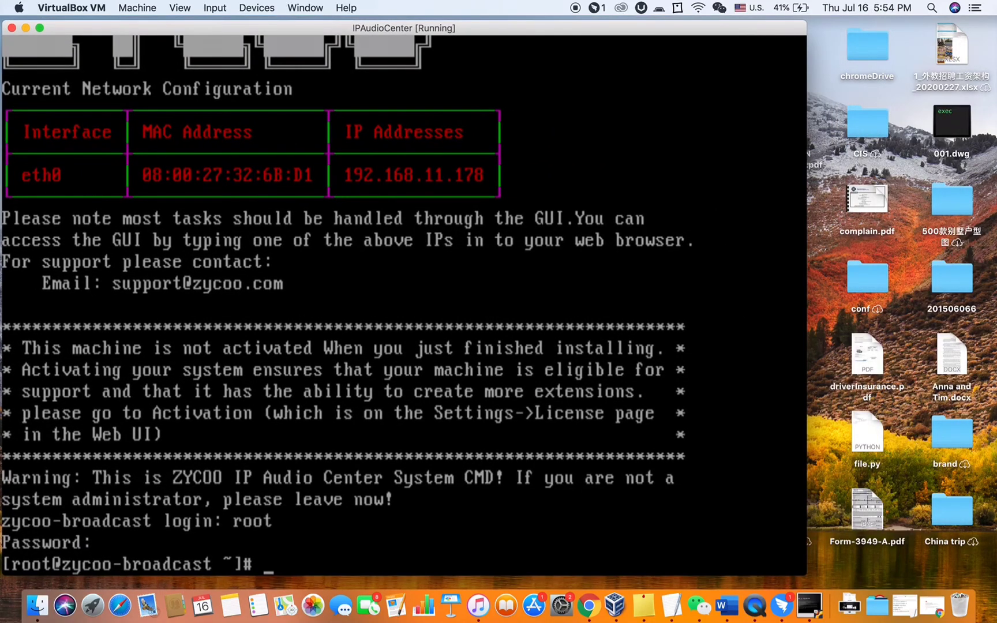
# Step: Open a new Chrome window and load 192.168.11.178
pyautogui.rightClick(587, 585)
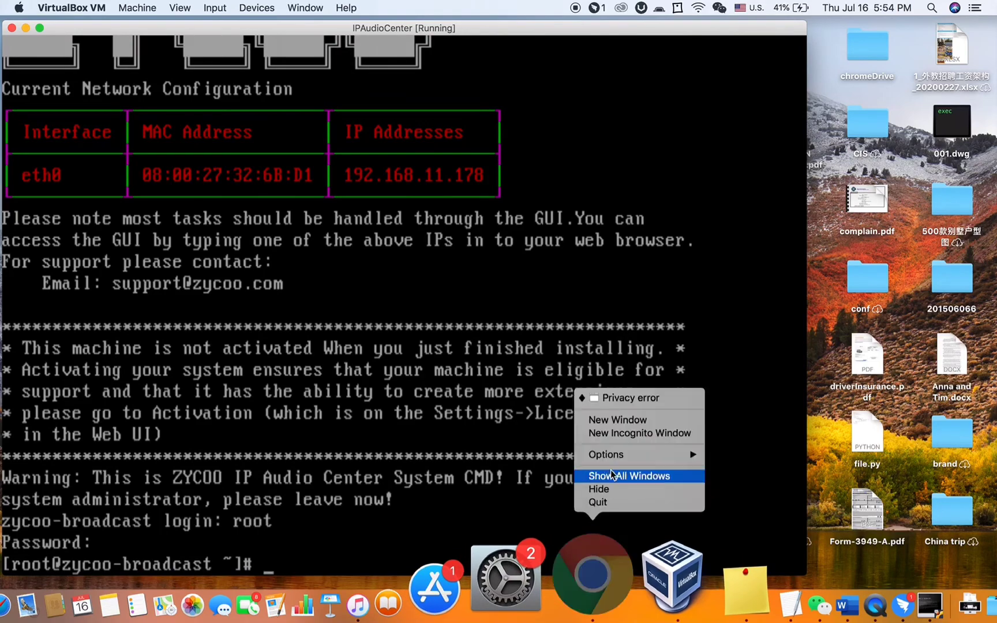
pyautogui.click(618, 420)
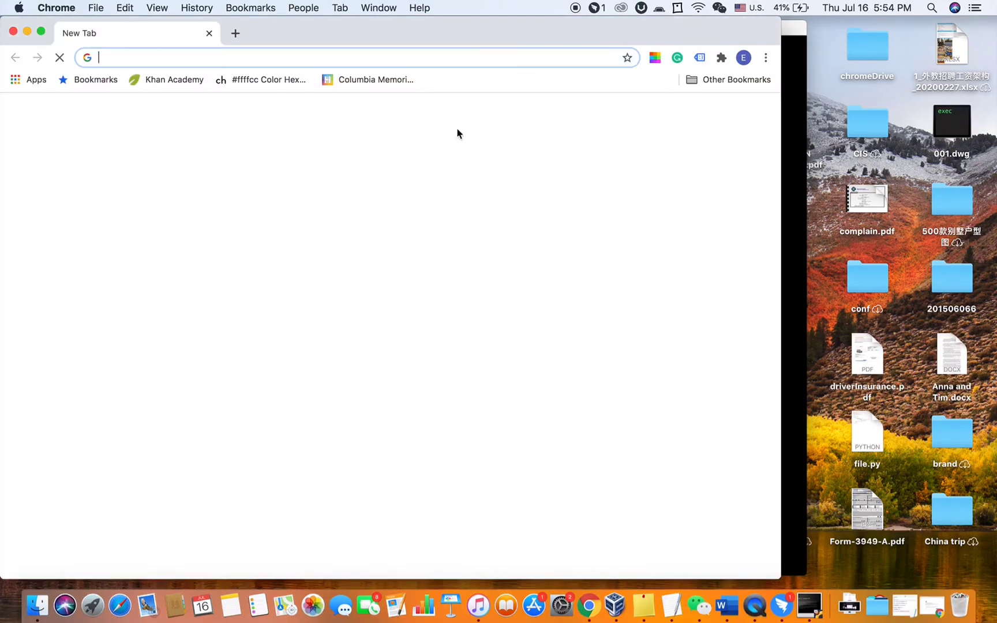
pyautogui.moveTo(483, 28); pyautogui.dragTo(721, 224)
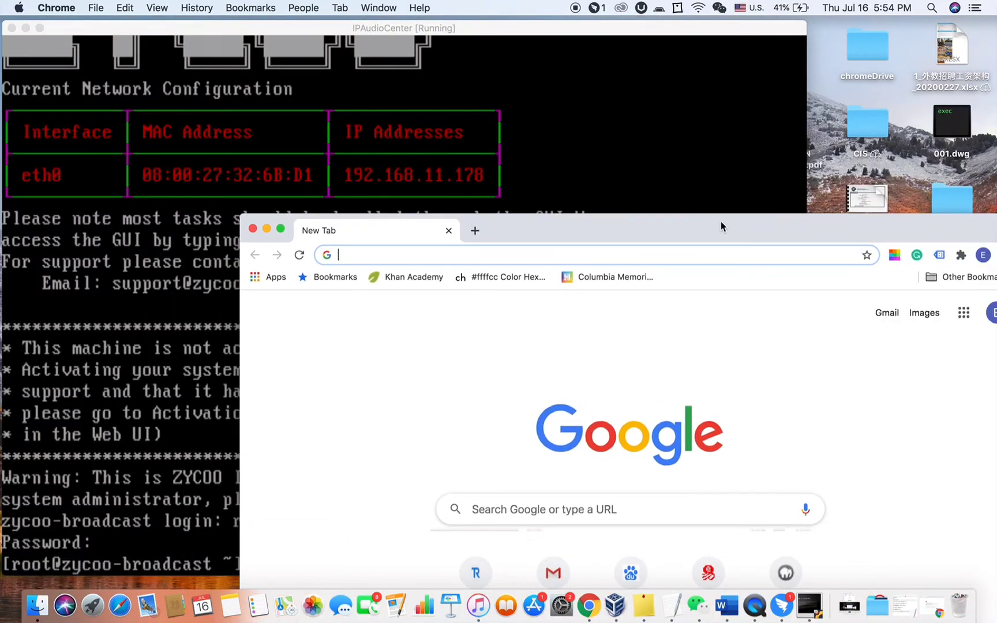
pyautogui.write('192.1')
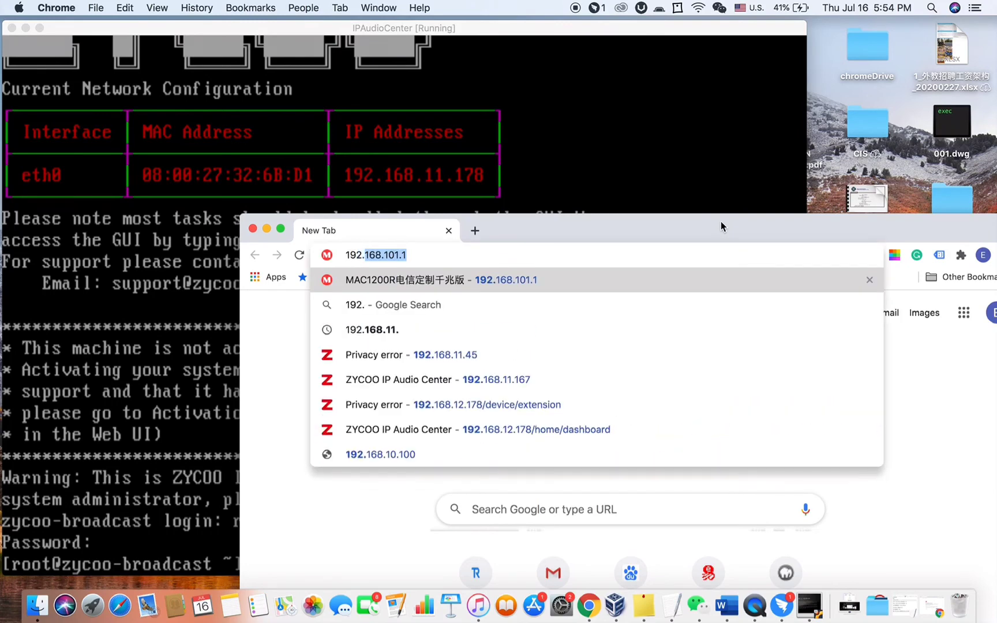
pyautogui.write('68.11')
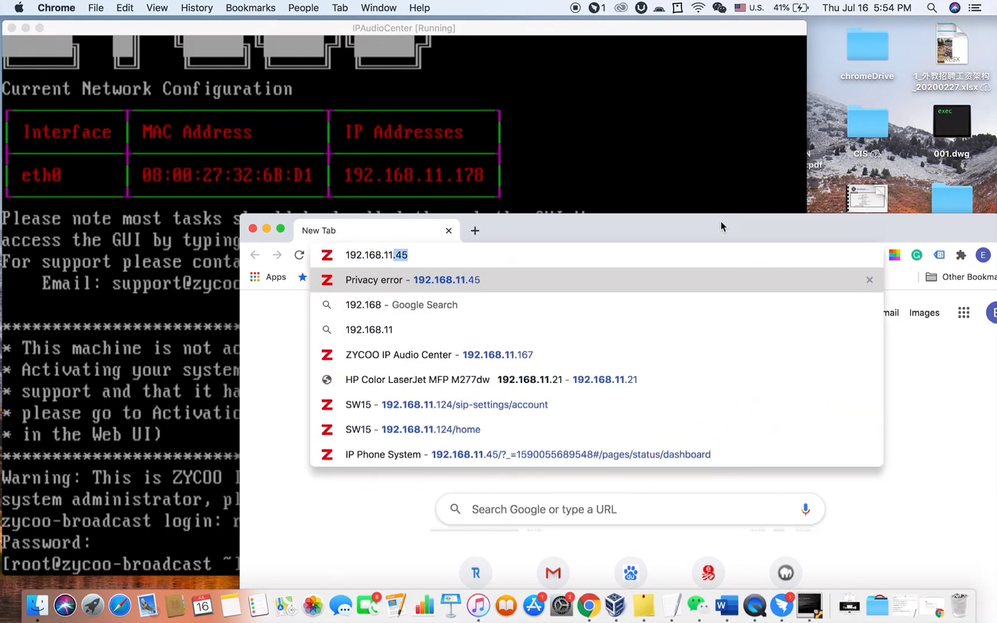
pyautogui.write('.178')
pyautogui.press('Return')
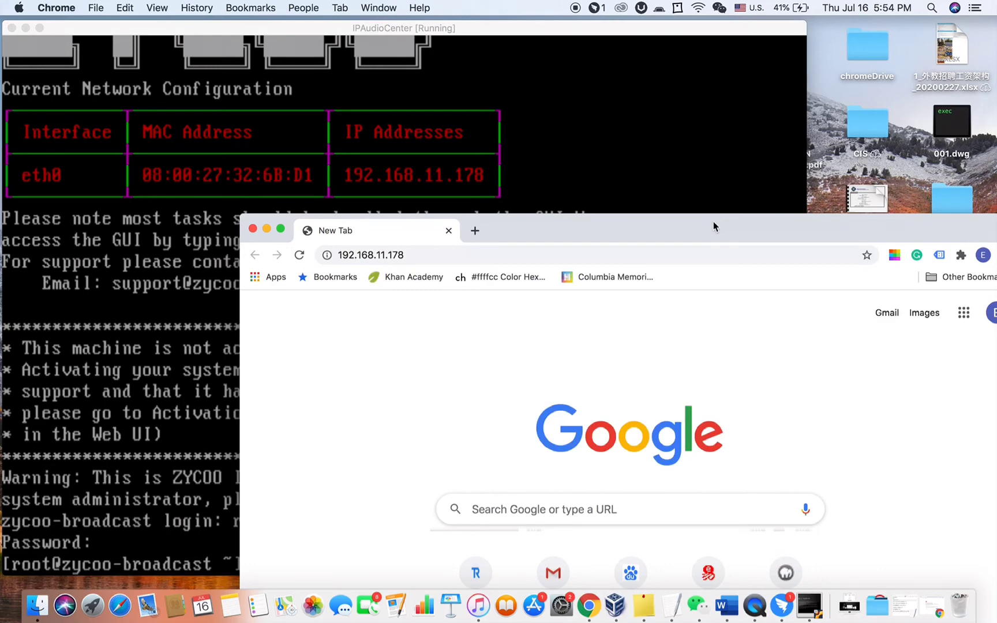
# Step: Bypass the certificate warning via Advanced and proceed to 192.168.11.178
pyautogui.moveTo(707, 230); pyautogui.dragTo(711, 43)
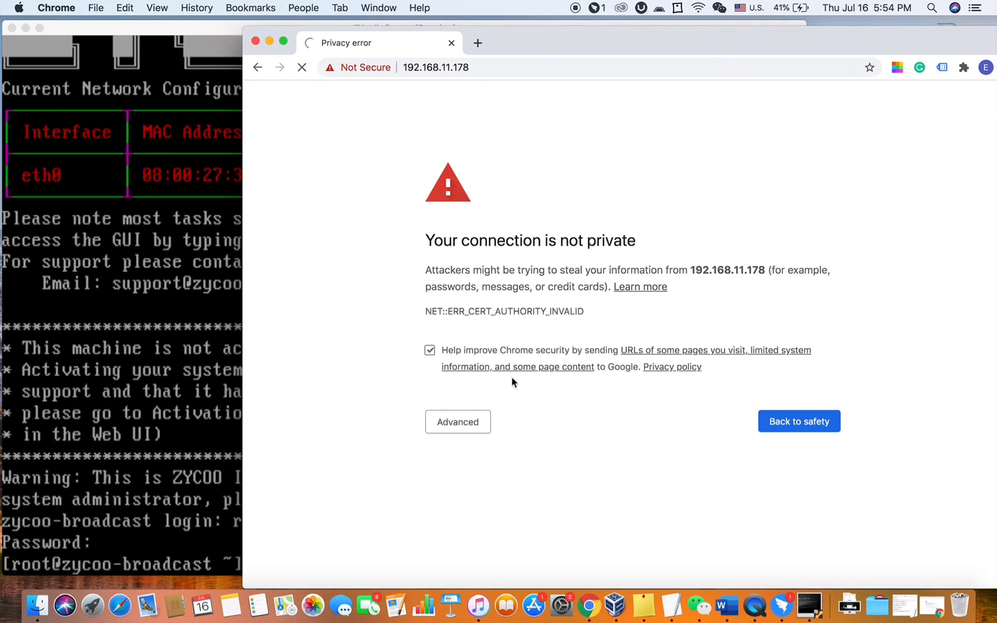
pyautogui.click(471, 427)
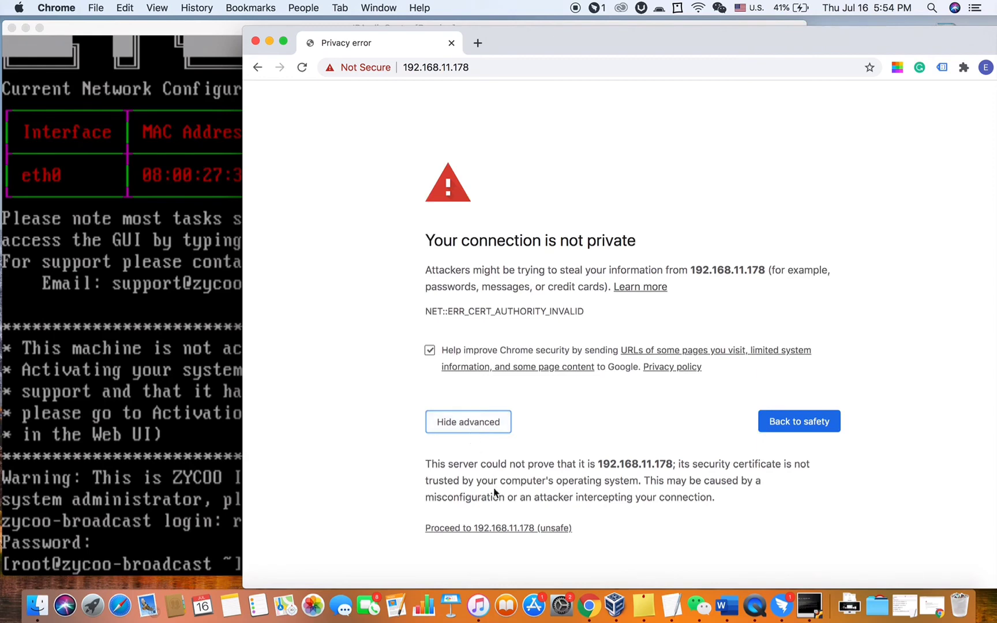
pyautogui.click(526, 533)
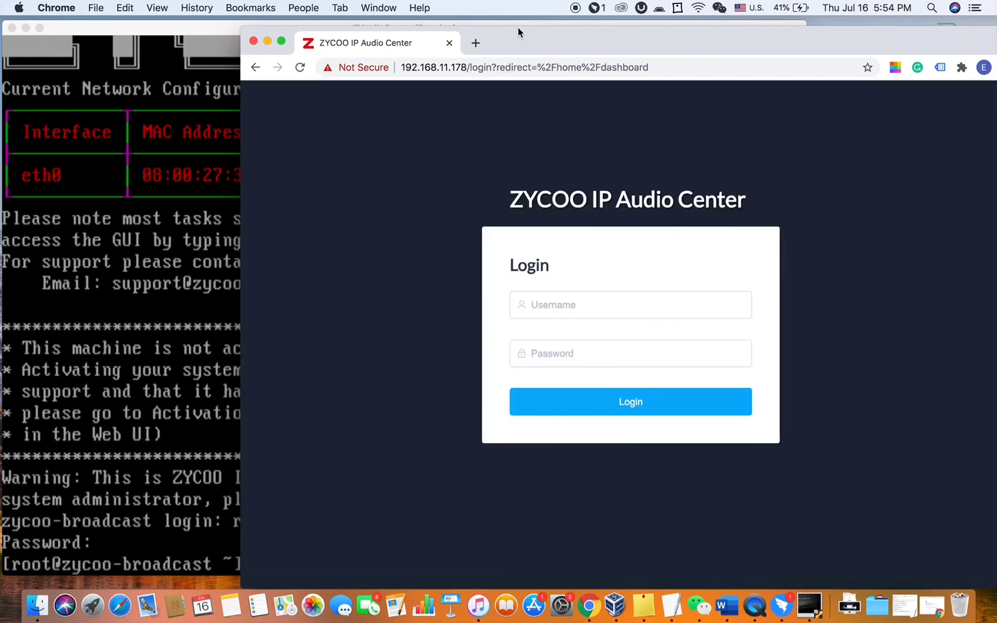
# Step: Log in with username admin and its password, then shift the Chrome window left
pyautogui.click(558, 305)
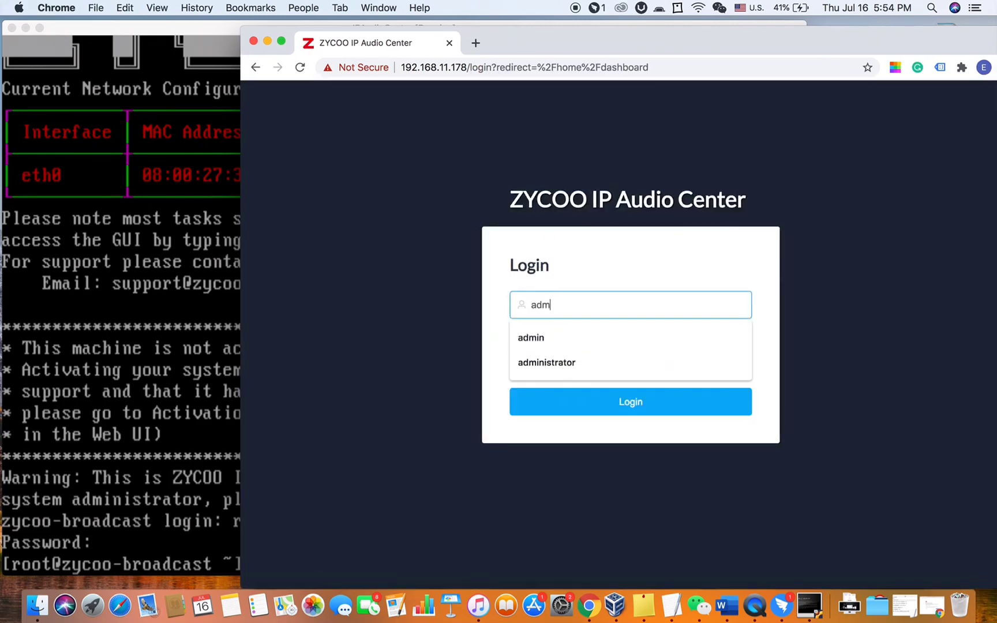
pyautogui.press('Tab')
pyautogui.press('Return')
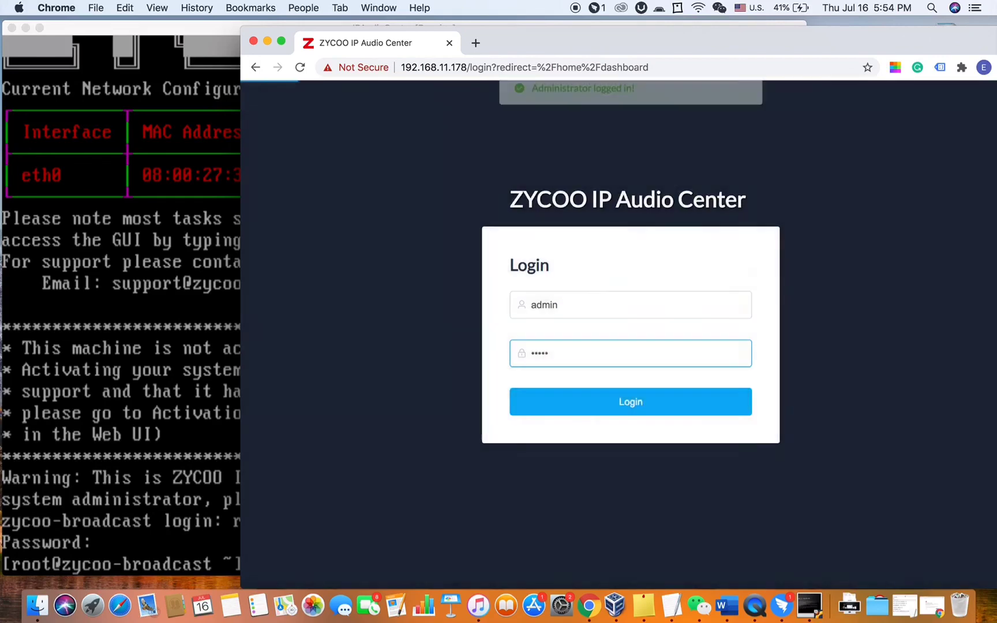
pyautogui.moveTo(609, 47); pyautogui.dragTo(427, 37)
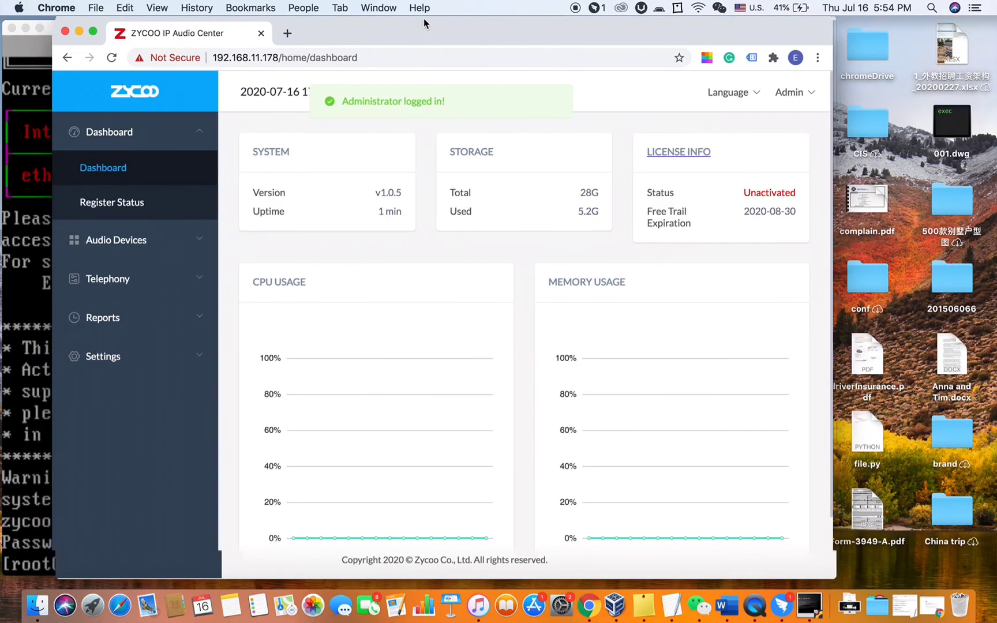